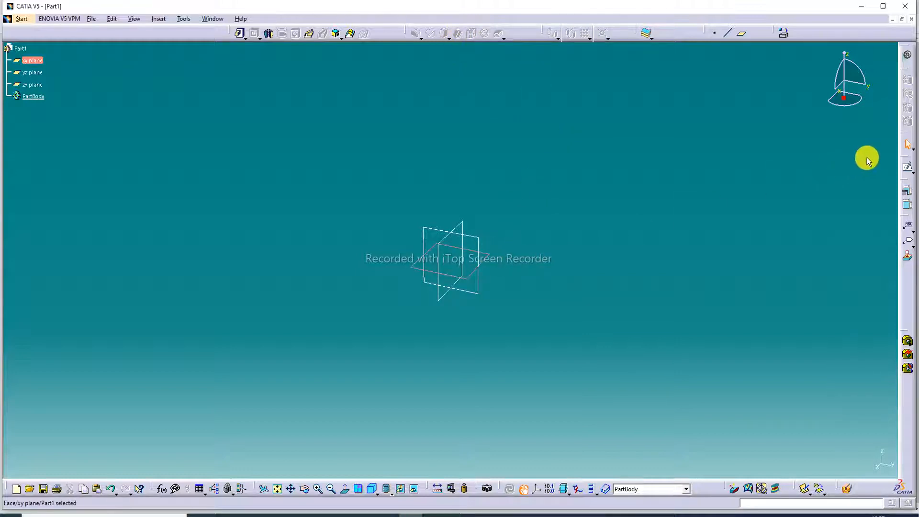
# Step: Sketch a rectangle on the xy plane with its first corner at the origin, extending toward positive H and V
pyautogui.click(907, 166)
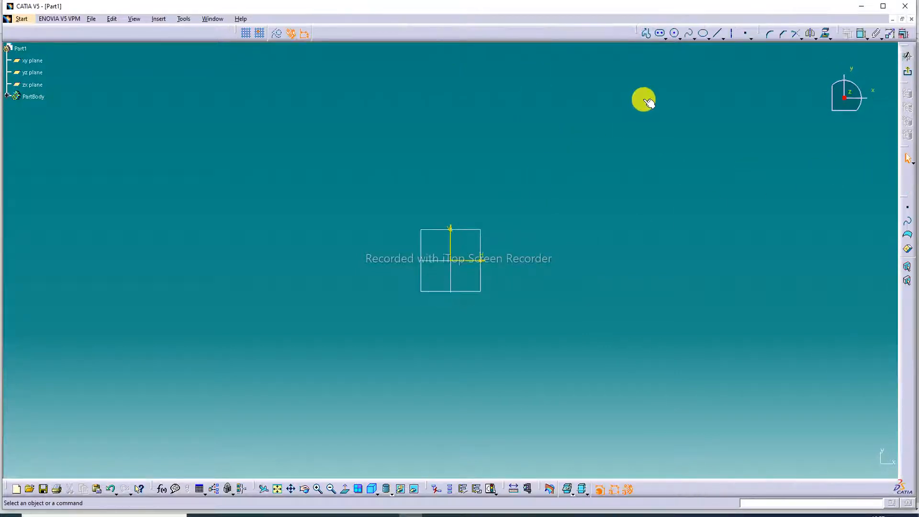
pyautogui.click(666, 38)
pyautogui.click(673, 51)
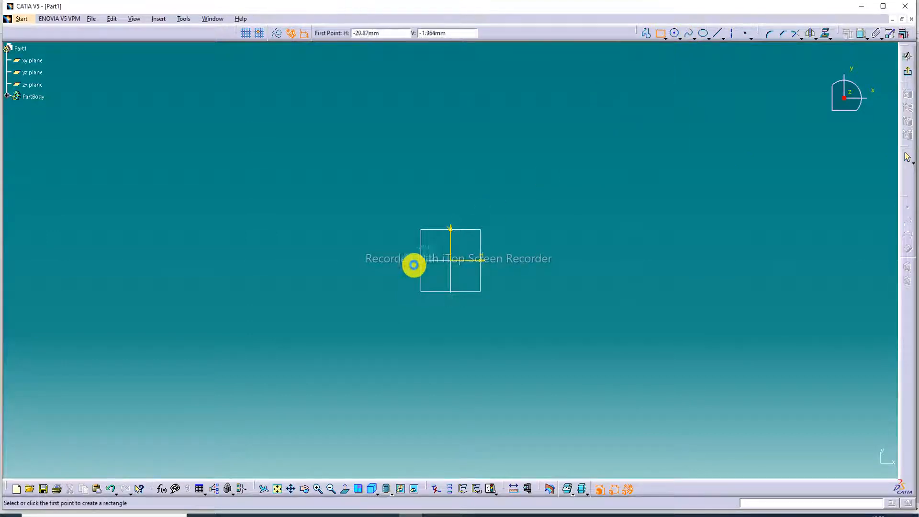
pyautogui.click(450, 260)
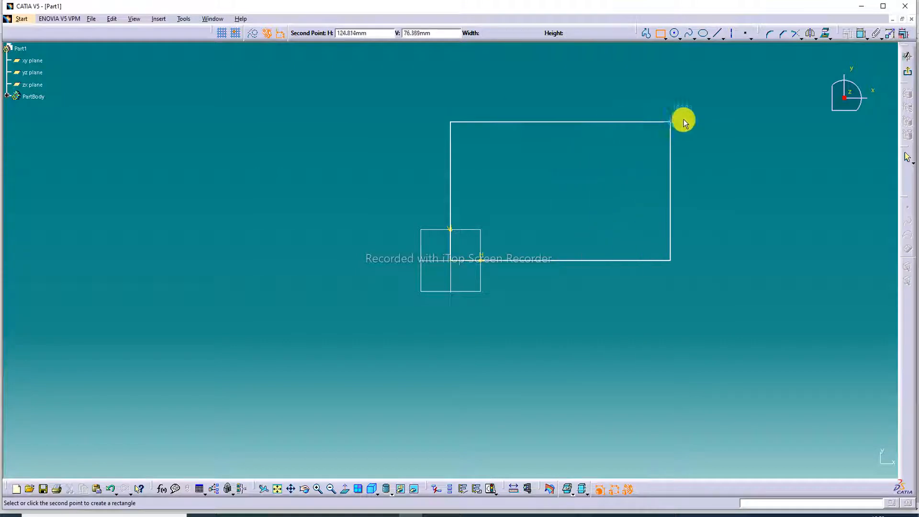
pyautogui.click(774, 90)
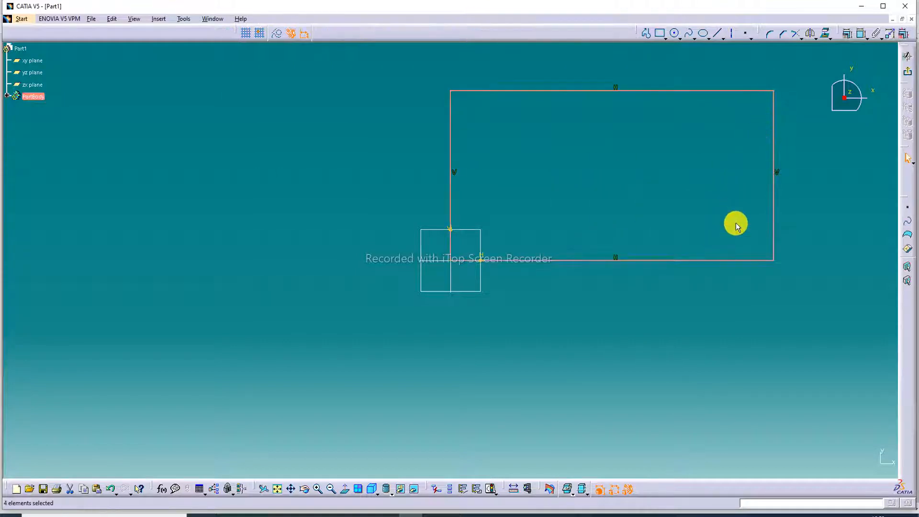
# Step: Enlarge the rectangle by moving its upper horizontal edge and its outer vertical edge outward from the origin
pyautogui.click(797, 171)
pyautogui.moveTo(708, 91); pyautogui.dragTo(714, 70)
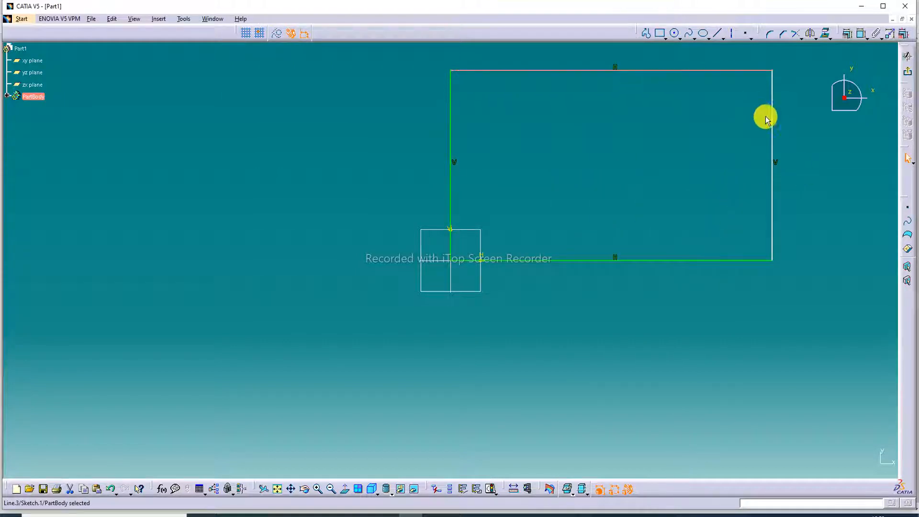
pyautogui.click(774, 124)
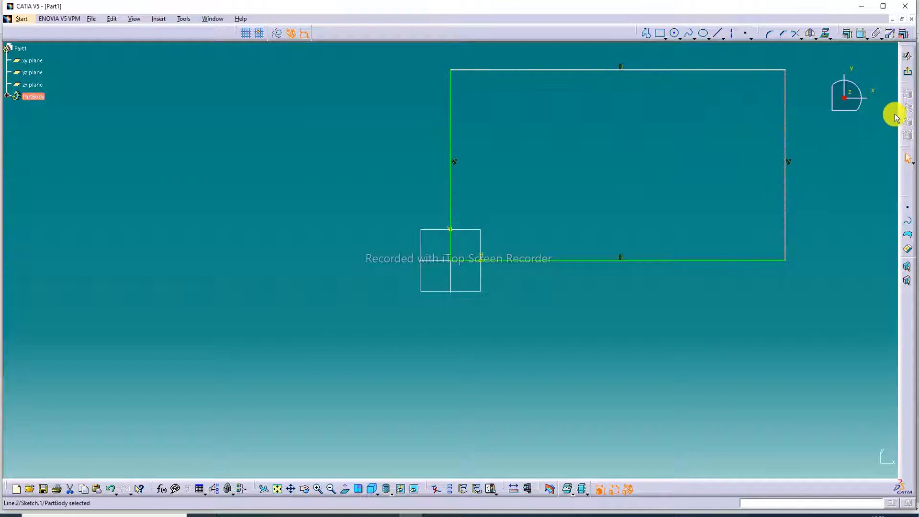
# Step: Finish the sketch and extrude the rectangle as a Pad with a length of 30 mm
pyautogui.click(907, 56)
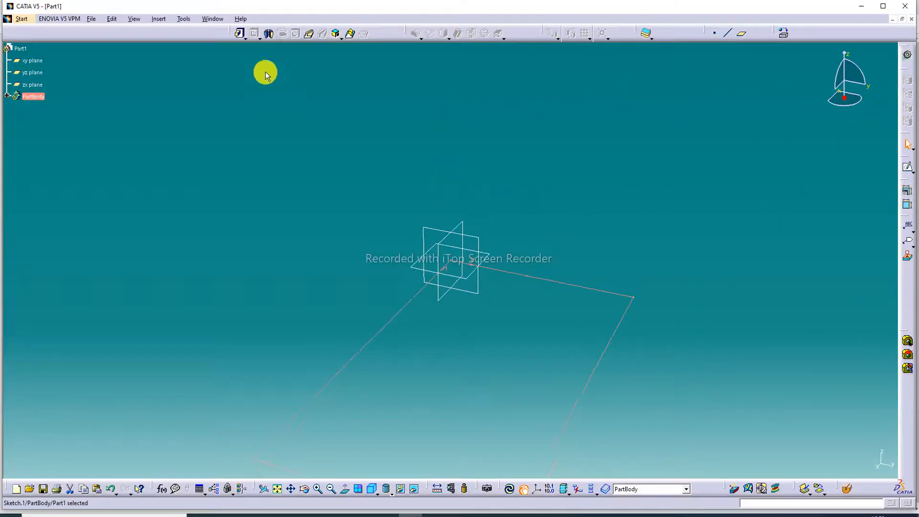
pyautogui.click(239, 33)
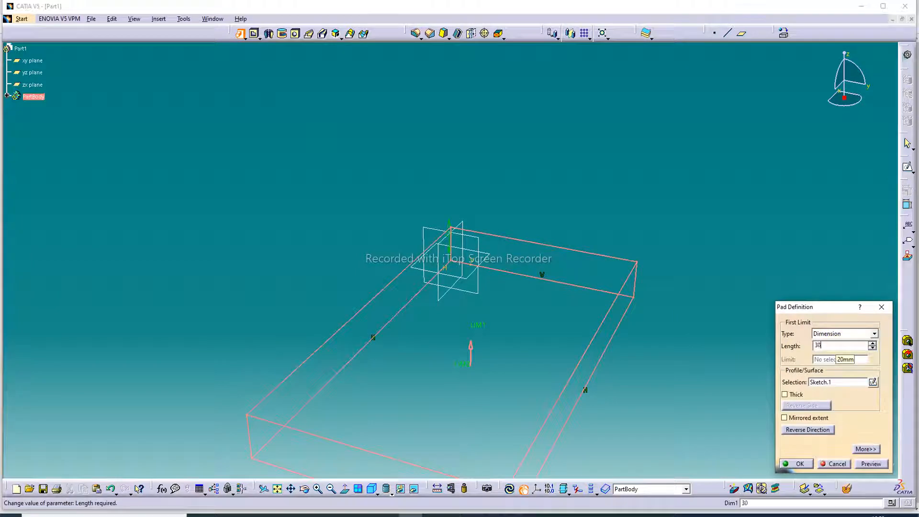
pyautogui.press('Return')
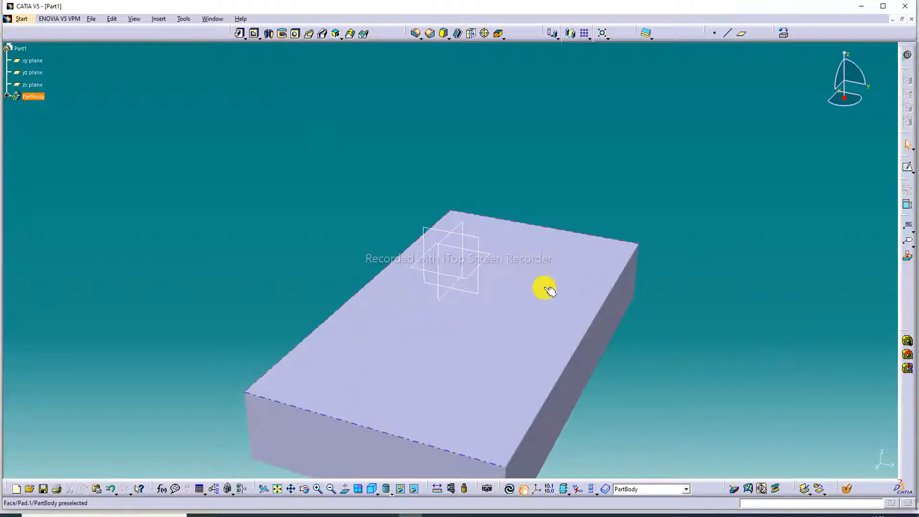
# Step: Sketch a small rectangle on the block's top face, near the corner above the origin in the sketch view, and finish the sketch
pyautogui.click(541, 242)
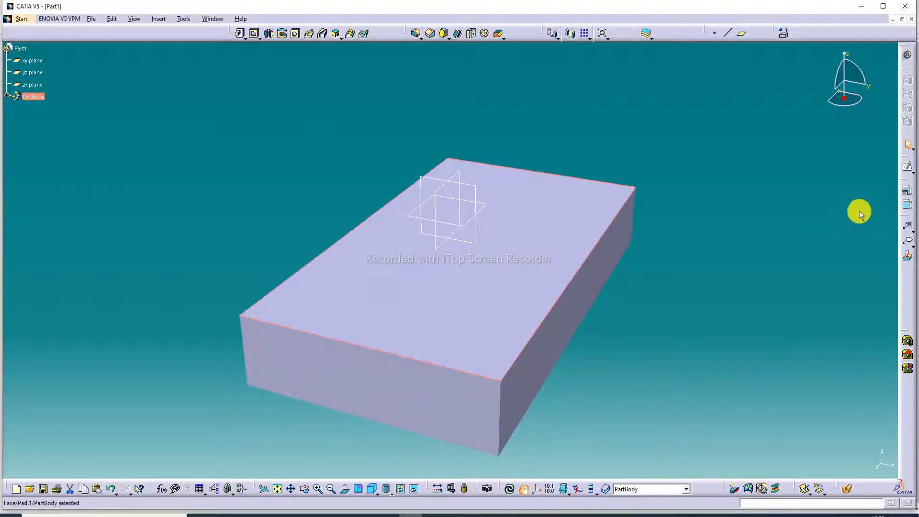
pyautogui.click(908, 171)
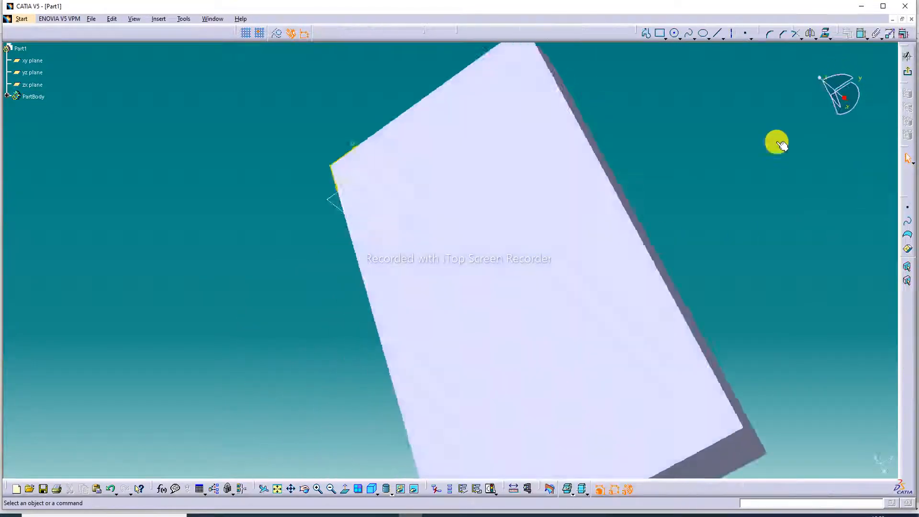
pyautogui.click(662, 34)
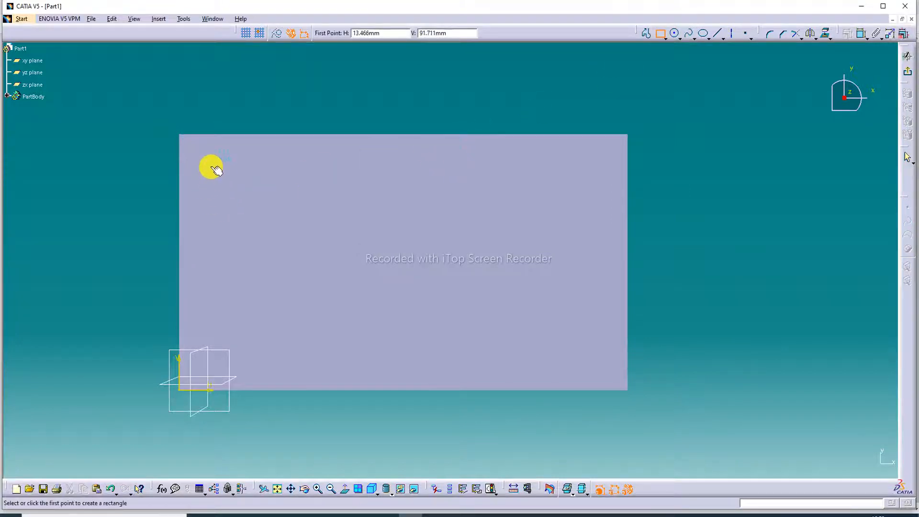
pyautogui.click(214, 166)
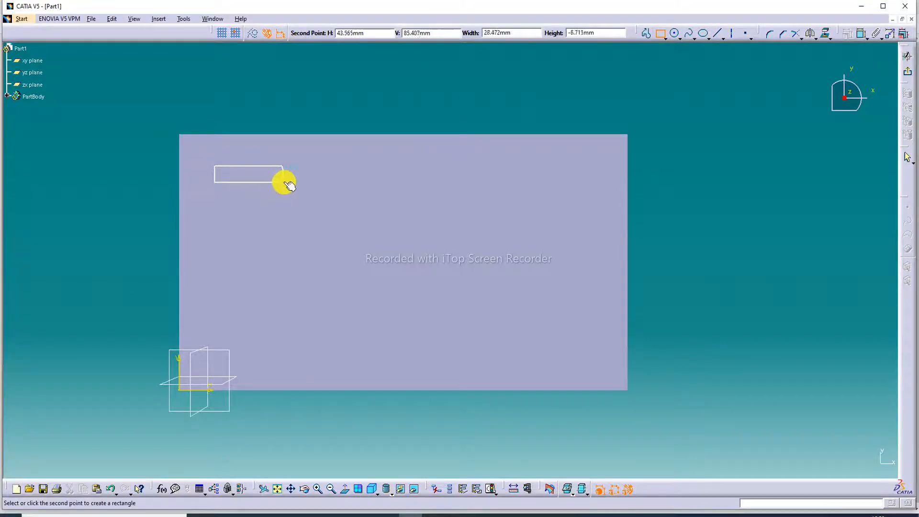
pyautogui.click(260, 200)
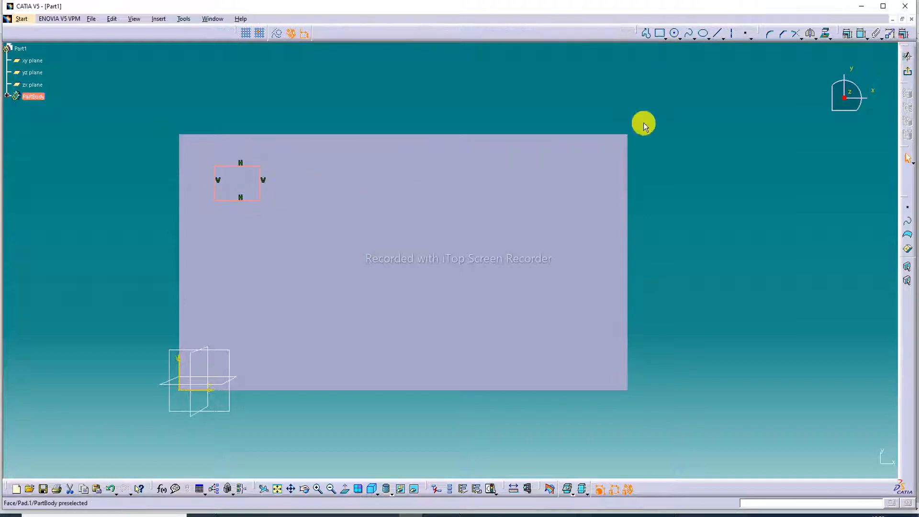
pyautogui.click(912, 68)
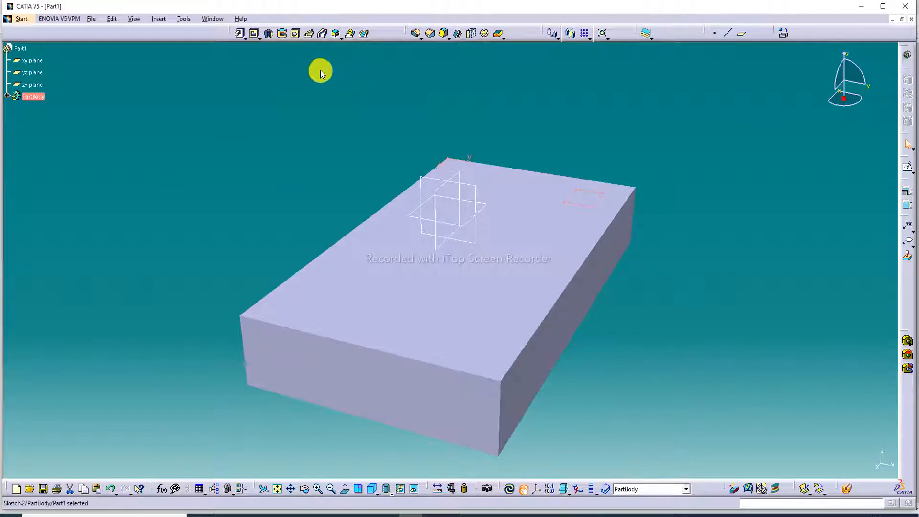
# Step: Cut the small rectangle into the block as a Pocket with a depth of 30 mm
pyautogui.click(484, 157)
pyautogui.click(256, 34)
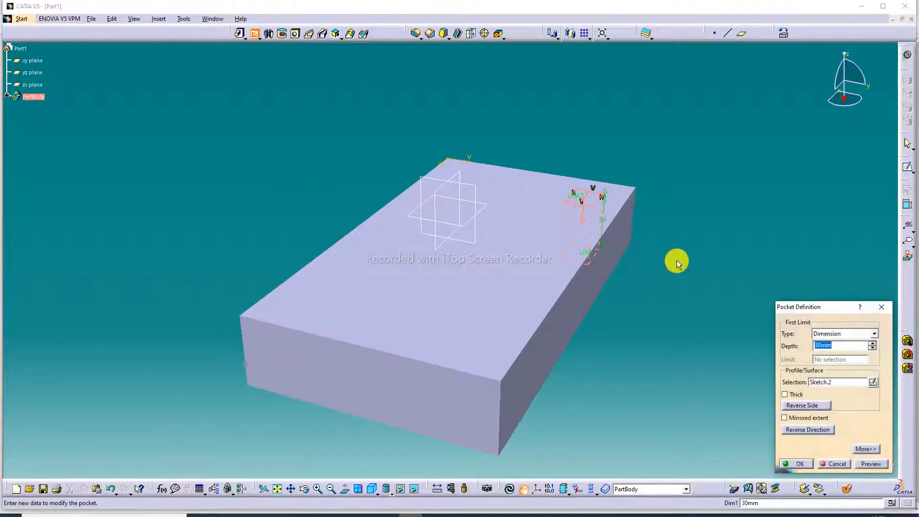
pyautogui.moveTo(682, 259); pyautogui.dragTo(565, 282, button='middle')
pyautogui.click(868, 464)
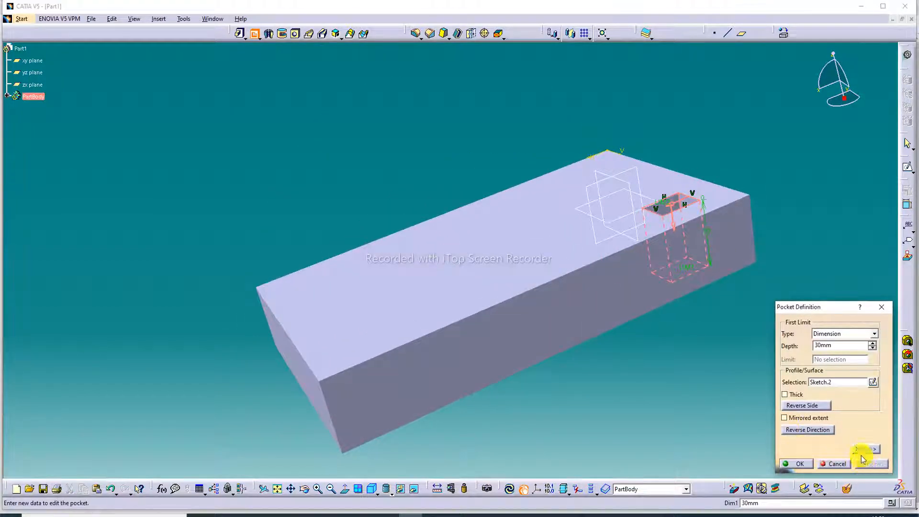
pyautogui.click(801, 467)
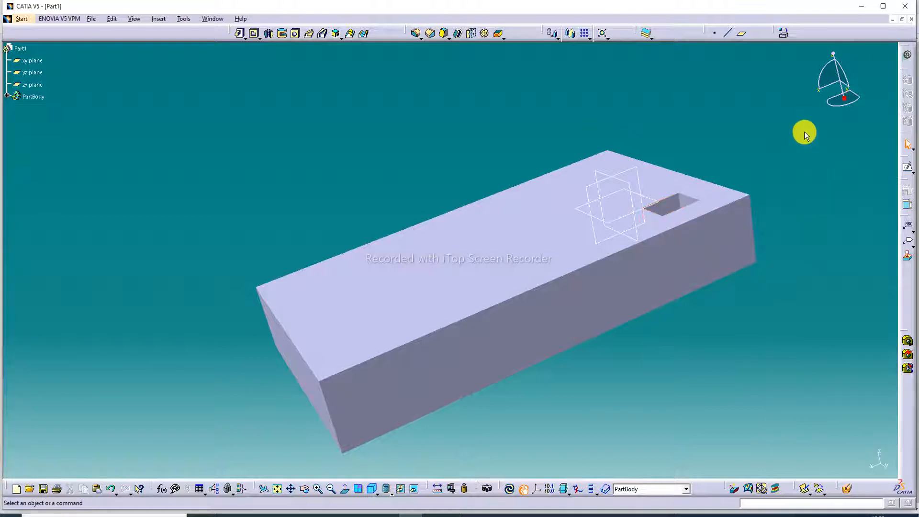
pyautogui.moveTo(736, 128); pyautogui.dragTo(677, 188, button='middle')
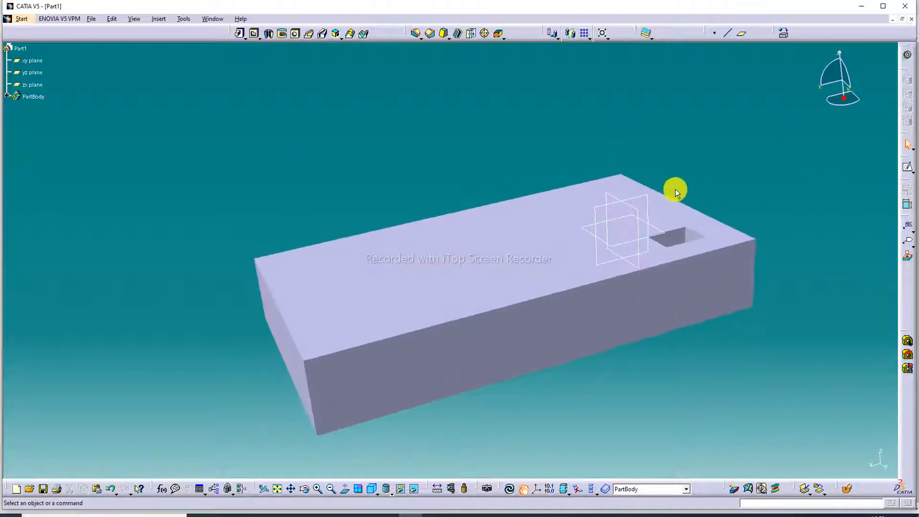
pyautogui.moveTo(597, 203); pyautogui.dragTo(531, 287, button='middle')
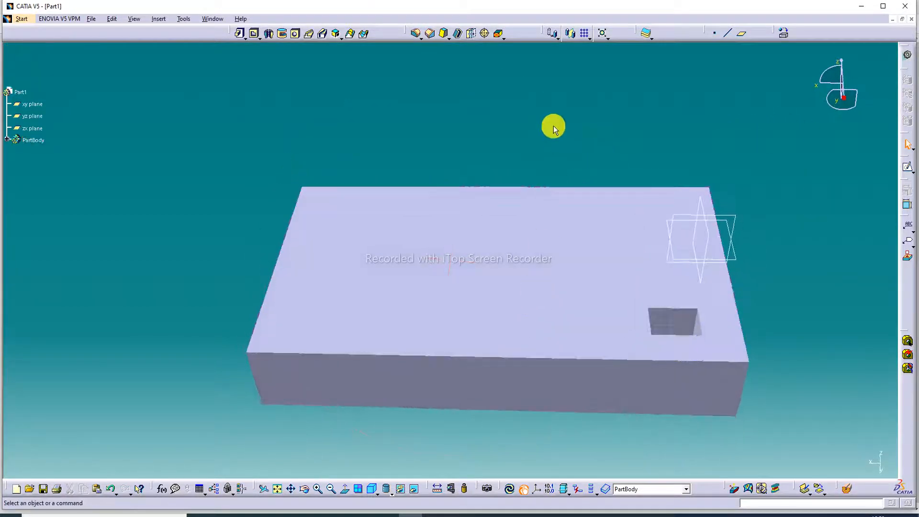
pyautogui.click(588, 37)
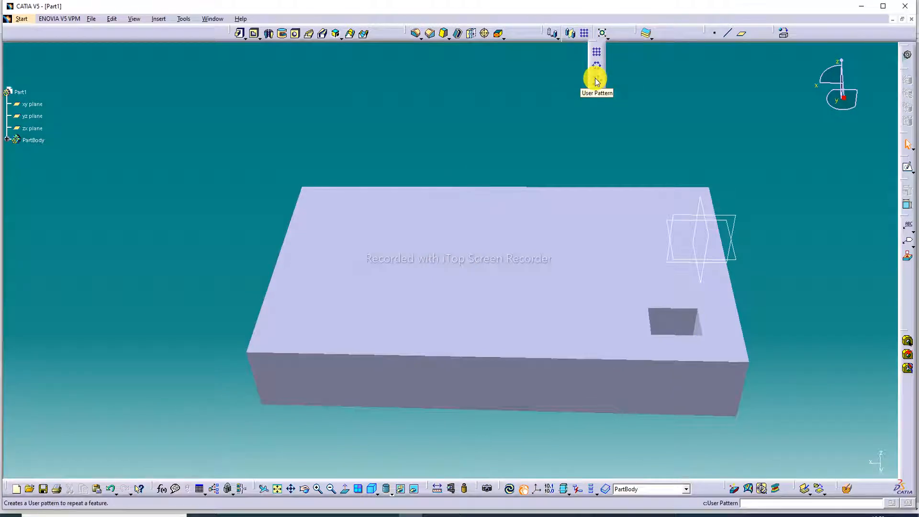
pyautogui.click(597, 79)
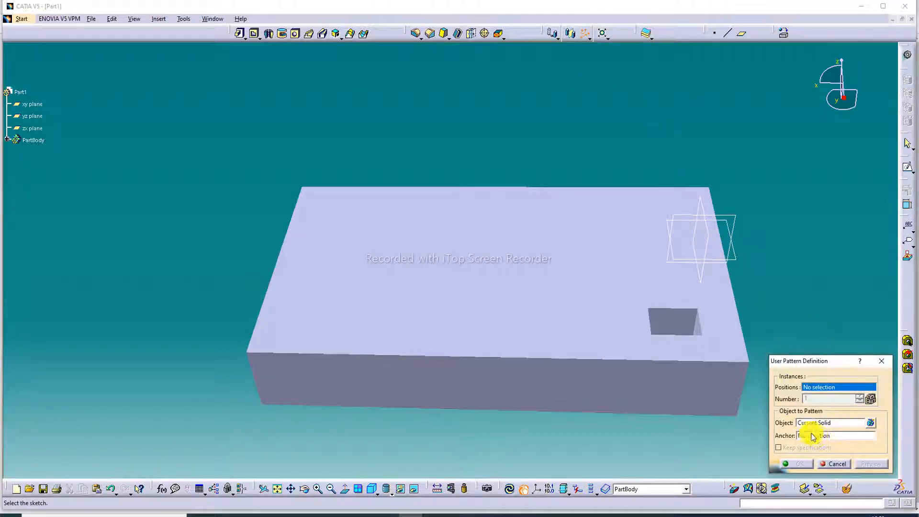
pyautogui.click(825, 427)
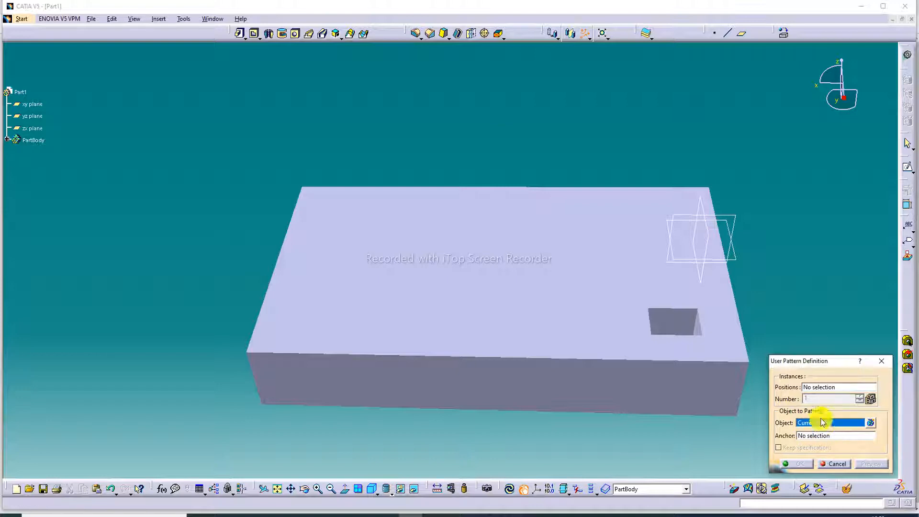
pyautogui.click(682, 322)
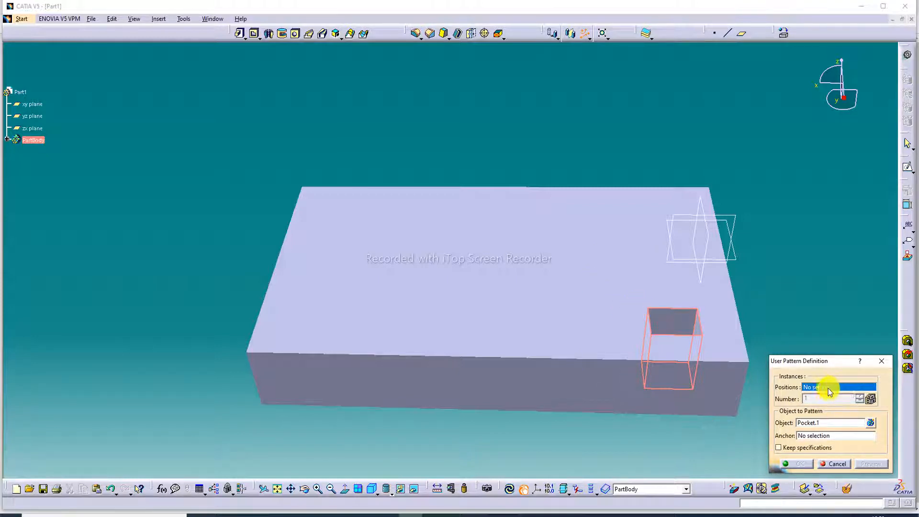
pyautogui.moveTo(662, 228); pyautogui.dragTo(597, 176, button='middle')
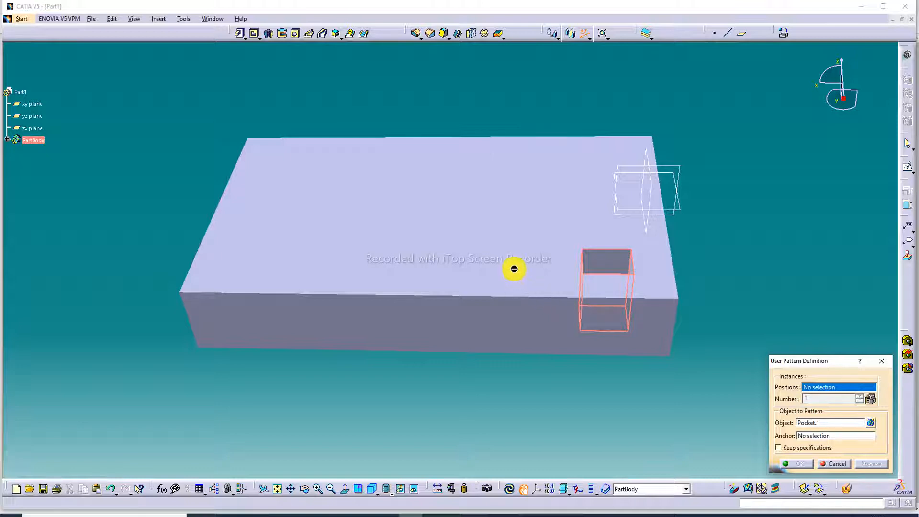
pyautogui.moveTo(513, 269); pyautogui.dragTo(519, 308, button='middle')
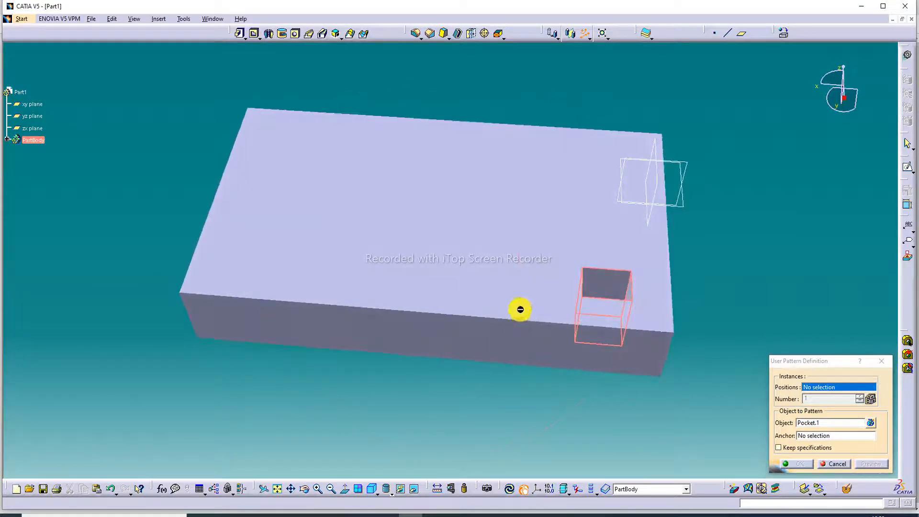
pyautogui.click(821, 389)
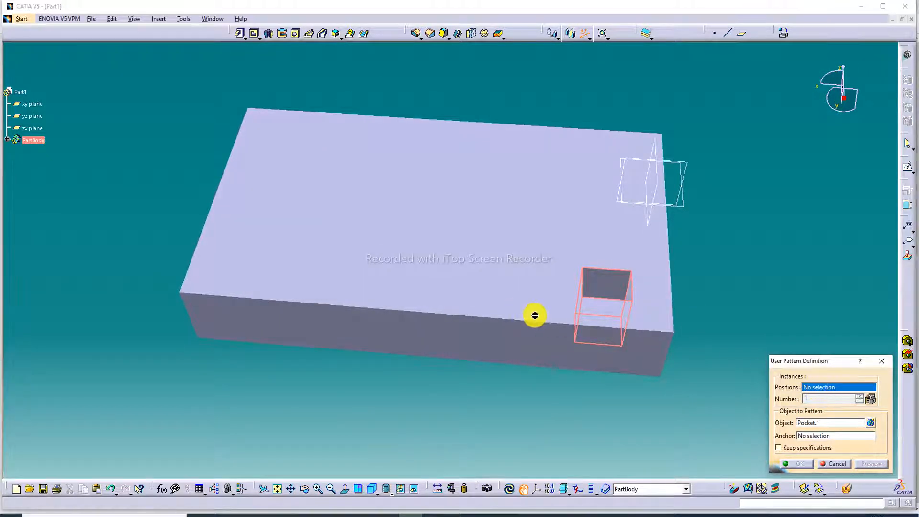
pyautogui.moveTo(573, 221); pyautogui.dragTo(570, 279, button='middle')
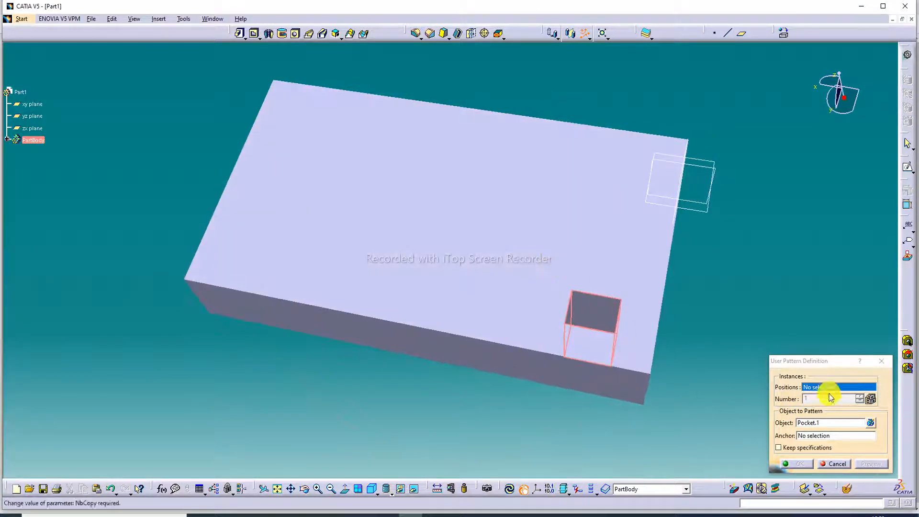
pyautogui.click(809, 424)
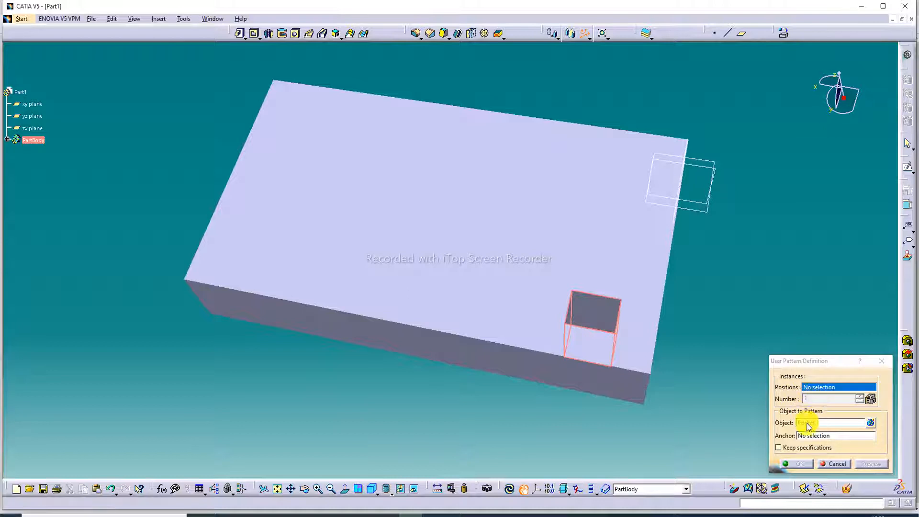
pyautogui.click(816, 437)
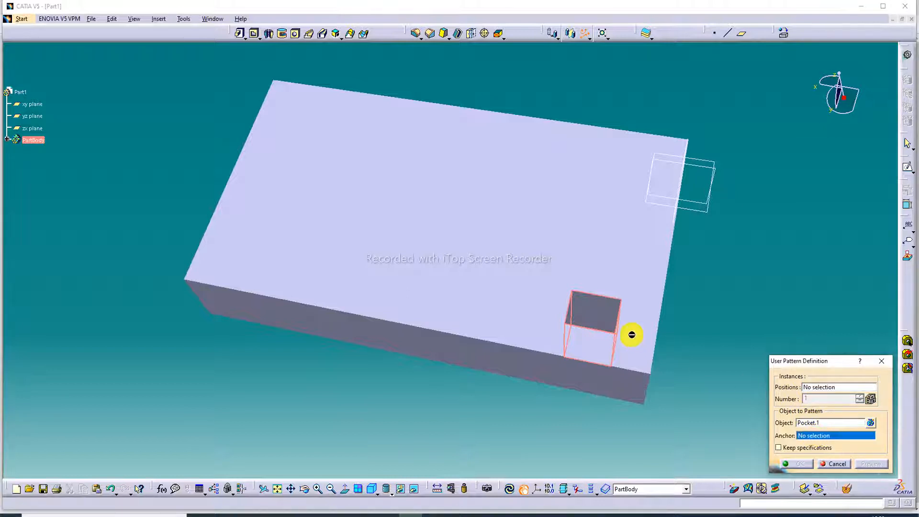
pyautogui.click(816, 388)
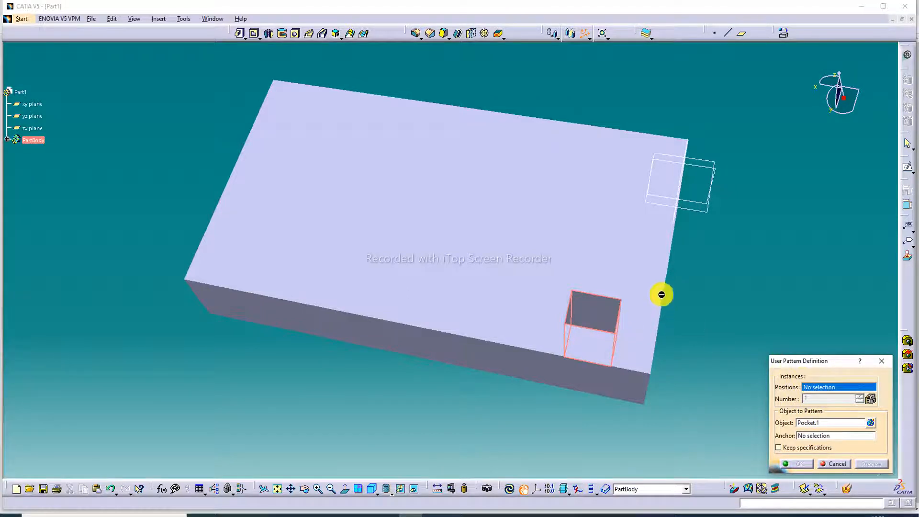
pyautogui.click(882, 360)
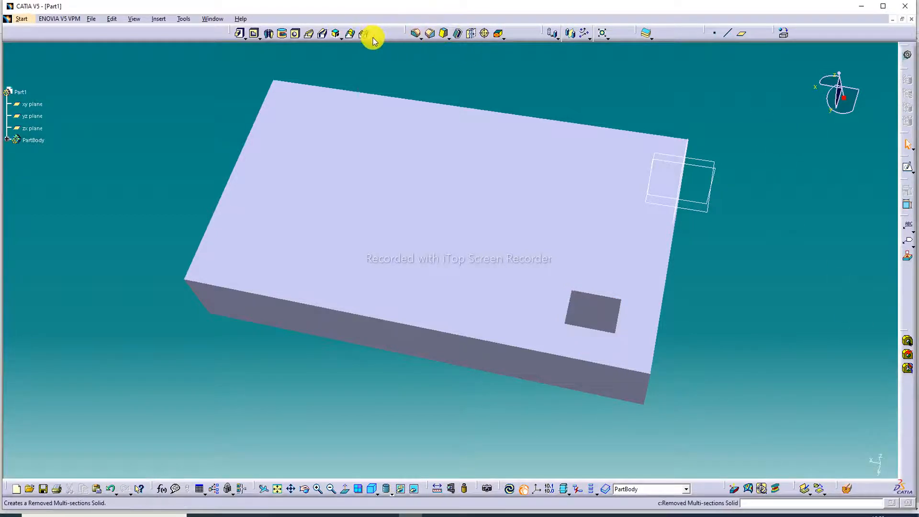
pyautogui.click(603, 35)
pyautogui.click(599, 79)
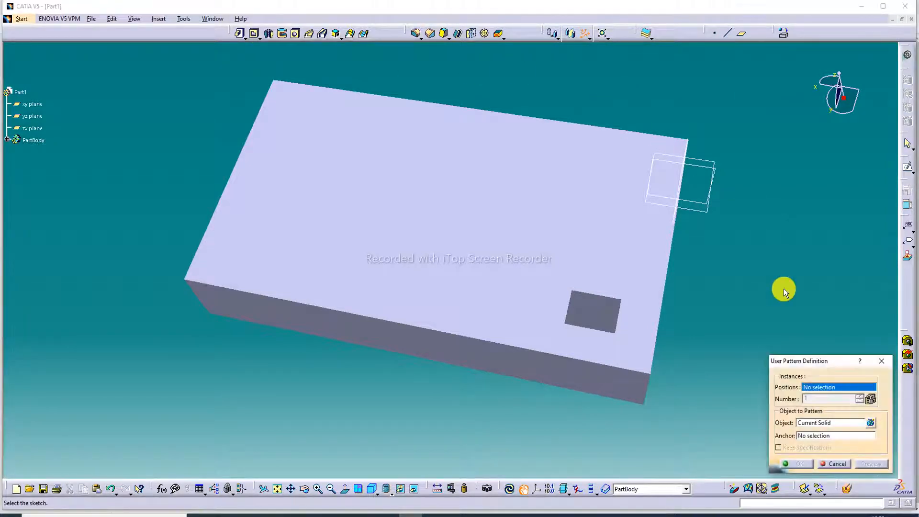
pyautogui.click(821, 423)
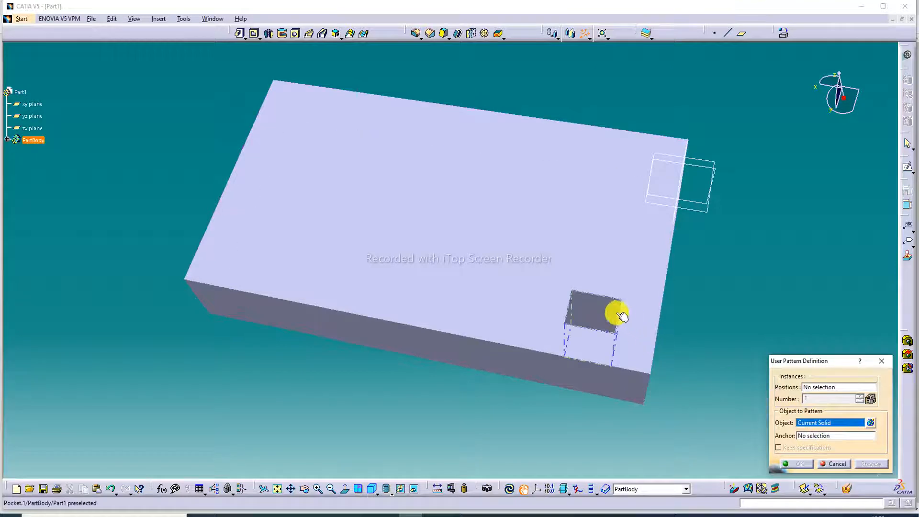
pyautogui.click(598, 305)
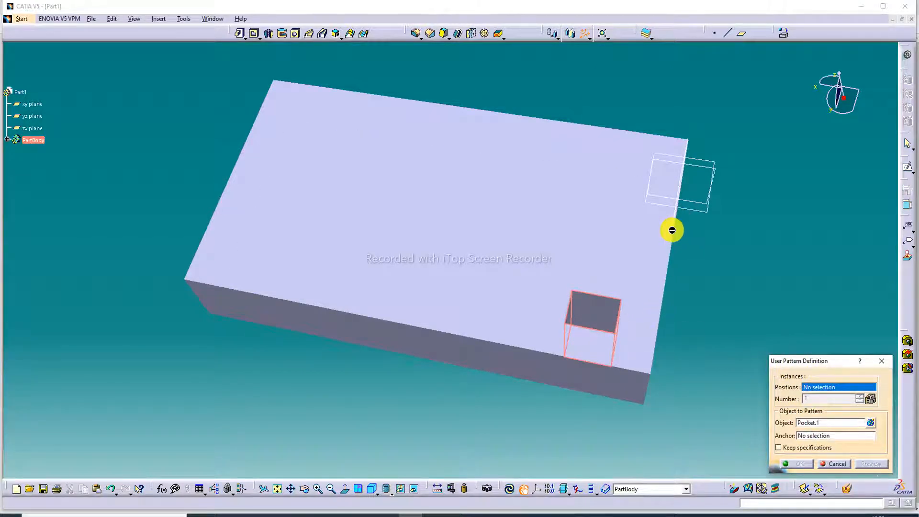
pyautogui.moveTo(671, 230)
pyautogui.mouseDown(button='middle')
pyautogui.moveTo(667, 243)
pyautogui.moveTo(607, 250)
pyautogui.moveTo(658, 229)
pyautogui.mouseUp(button='middle')
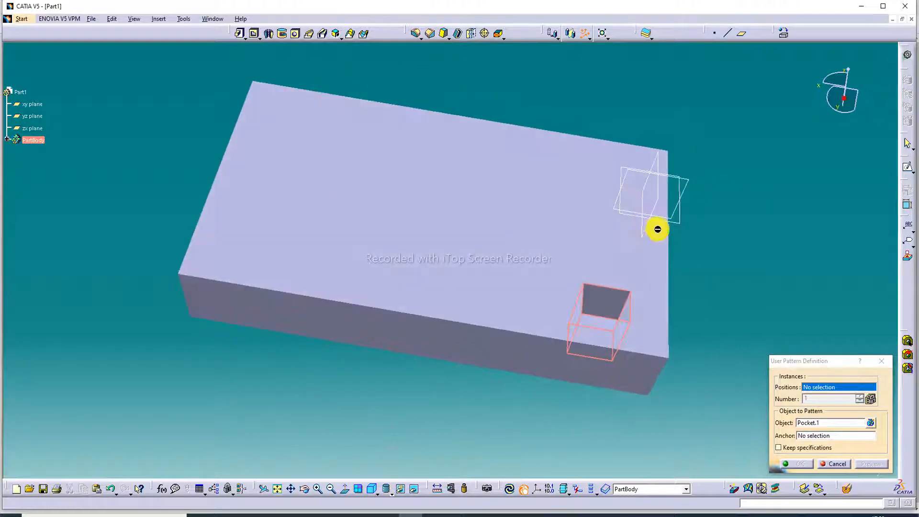
pyautogui.click(884, 363)
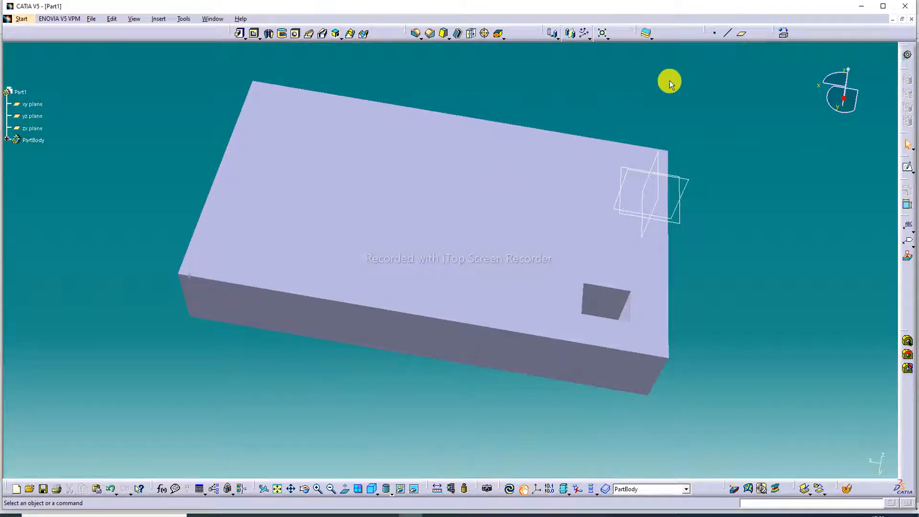
# Step: Sketch 22 points scattered across the block's top face around the existing pocket, and finish the sketch
pyautogui.click(508, 207)
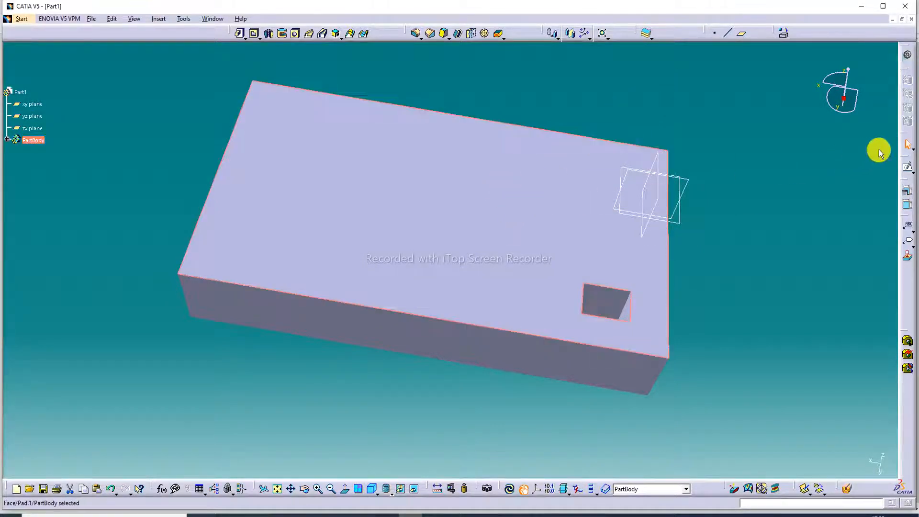
pyautogui.click(907, 171)
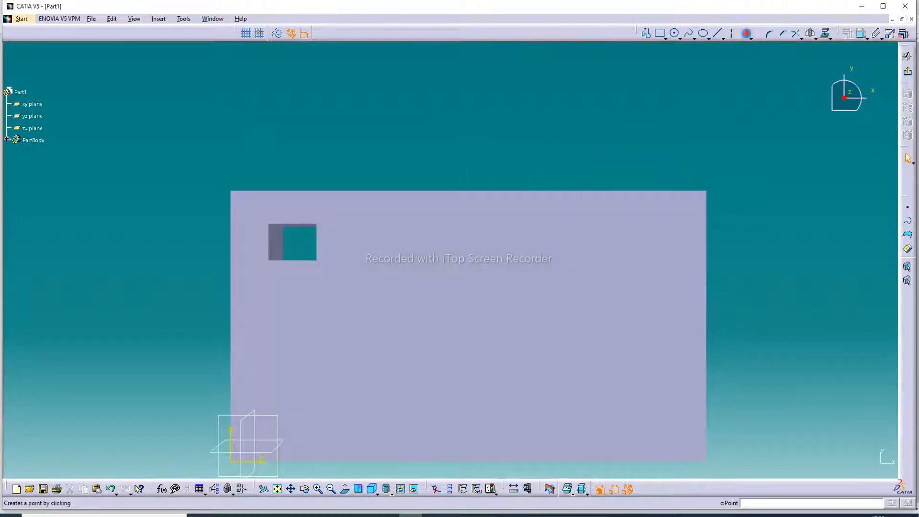
pyautogui.click(746, 34)
pyautogui.click(383, 241)
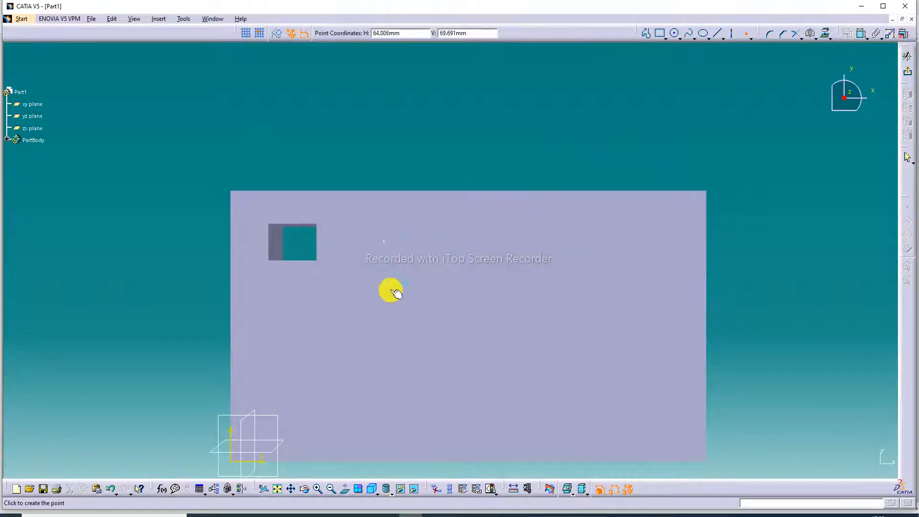
pyautogui.click(384, 303)
pyautogui.click(454, 262)
pyautogui.click(527, 233)
pyautogui.click(571, 281)
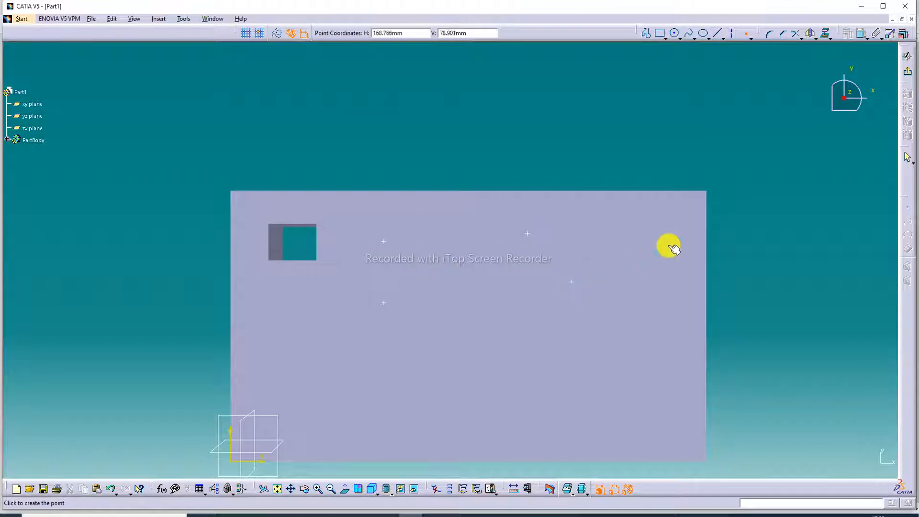
pyautogui.click(670, 241)
pyautogui.click(660, 352)
pyautogui.click(530, 381)
pyautogui.click(467, 344)
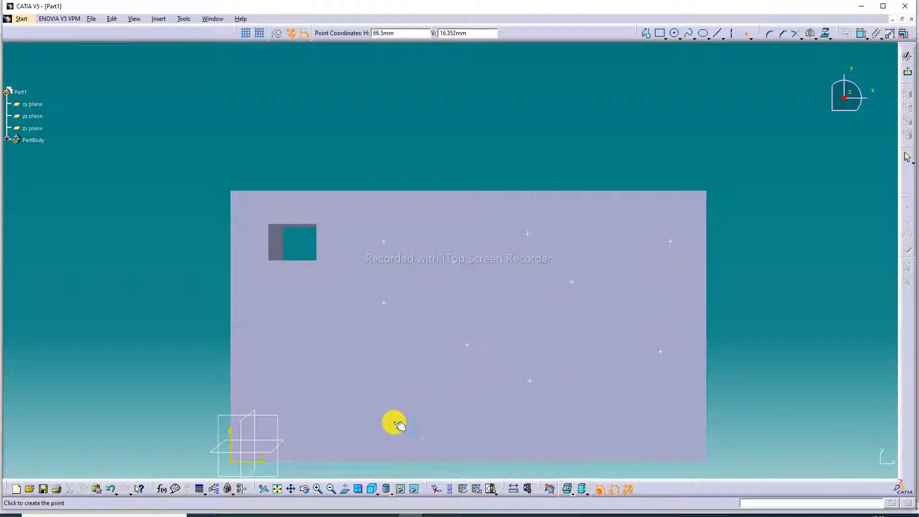
pyautogui.click(395, 420)
pyautogui.click(336, 369)
pyautogui.click(408, 345)
pyautogui.click(457, 409)
pyautogui.click(576, 419)
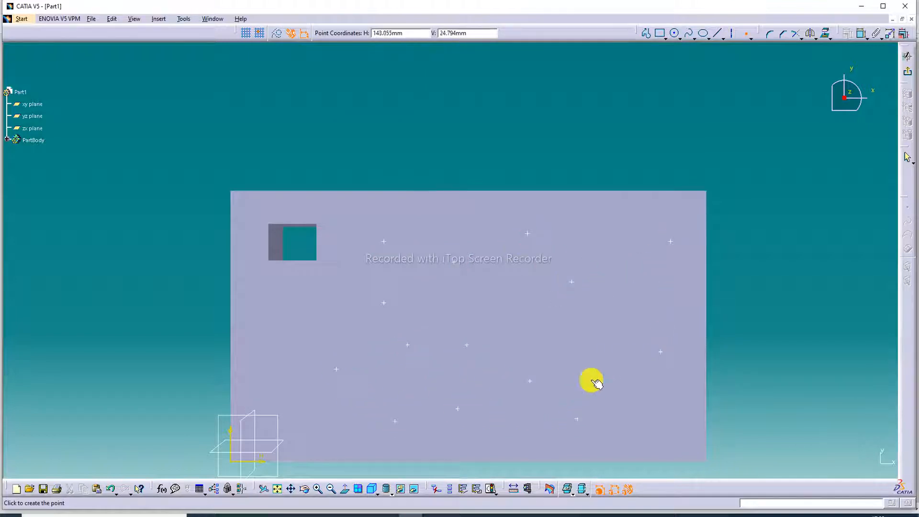
pyautogui.click(593, 343)
pyautogui.click(655, 293)
pyautogui.click(625, 225)
pyautogui.click(497, 305)
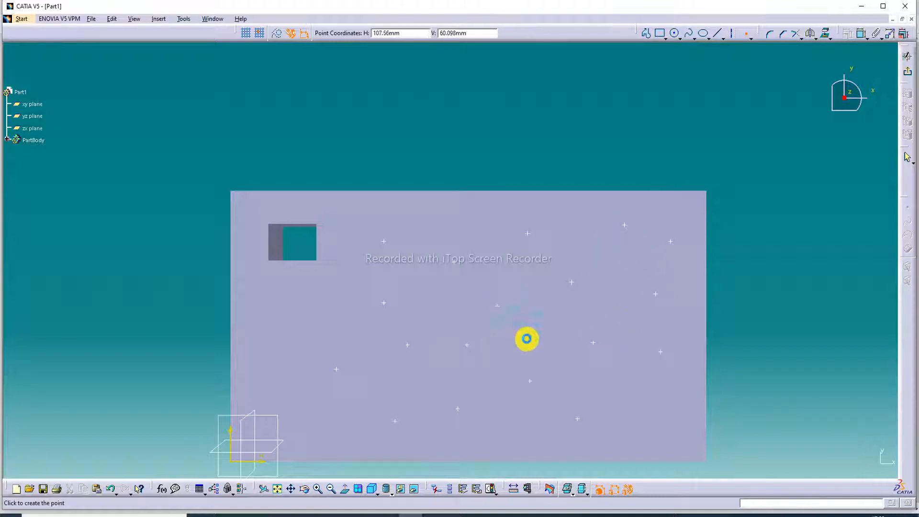
pyautogui.click(645, 411)
pyautogui.click(271, 328)
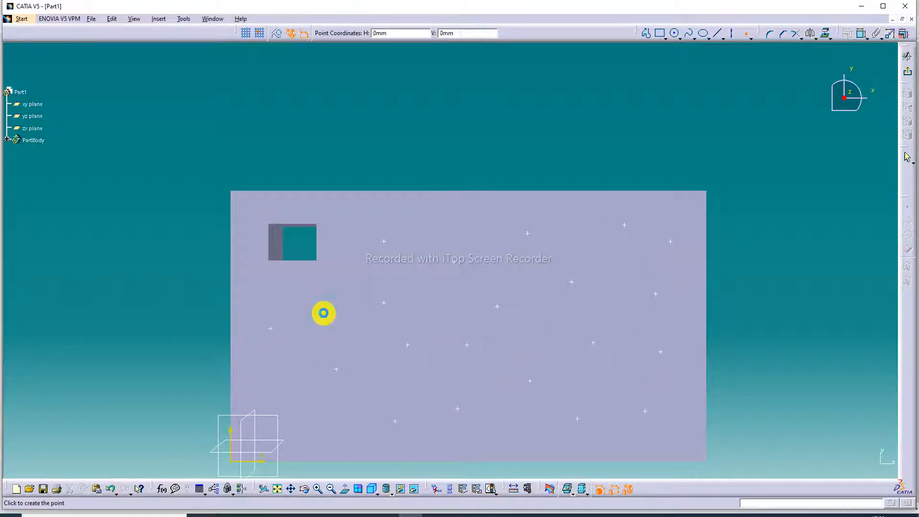
pyautogui.click(324, 313)
pyautogui.click(318, 416)
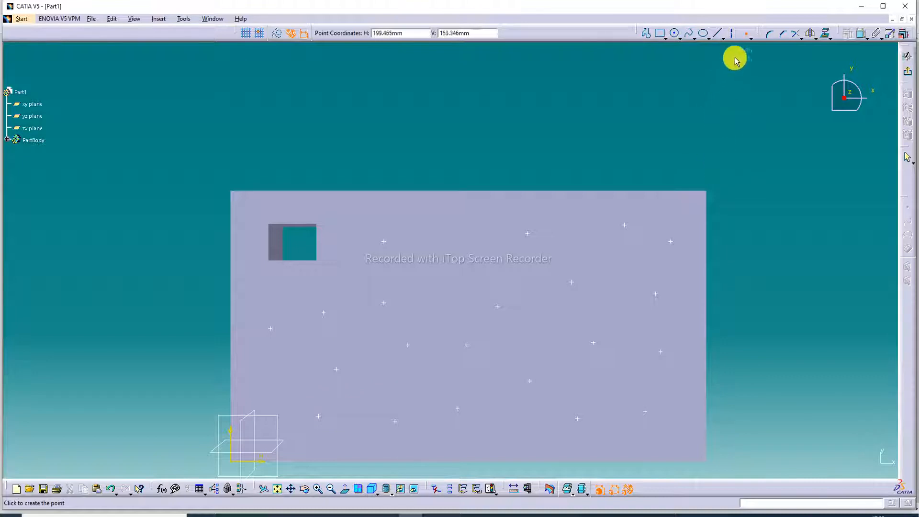
pyautogui.click(750, 37)
pyautogui.click(748, 36)
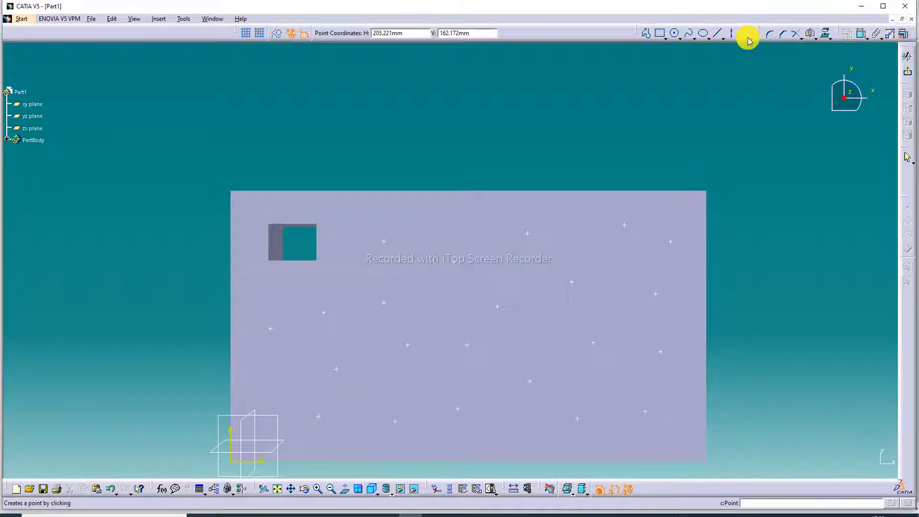
pyautogui.click(748, 37)
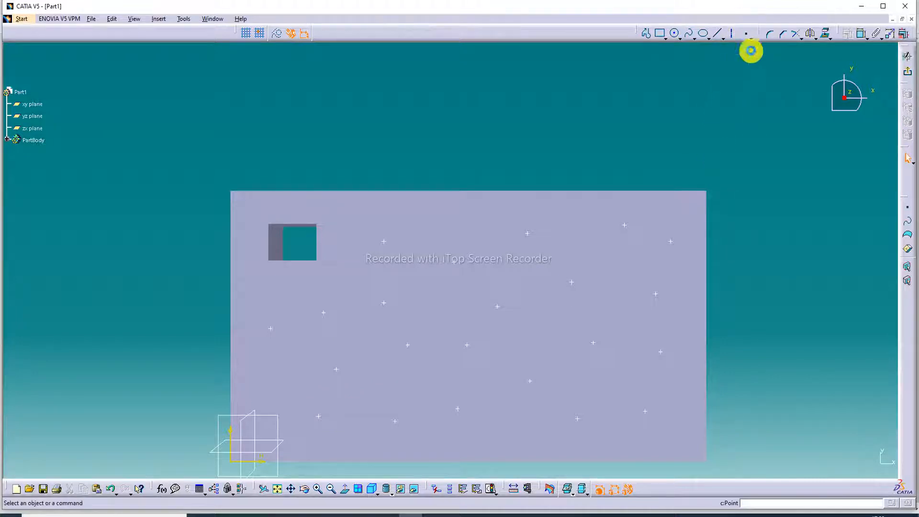
pyautogui.click(907, 72)
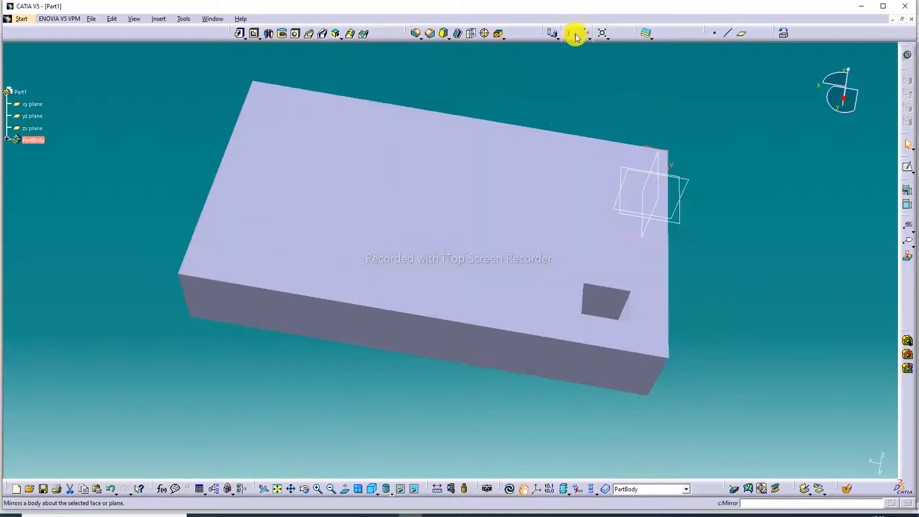
# Step: Repeat the pocket with a User Pattern, using the sketch of scattered points as its positions
pyautogui.click(584, 32)
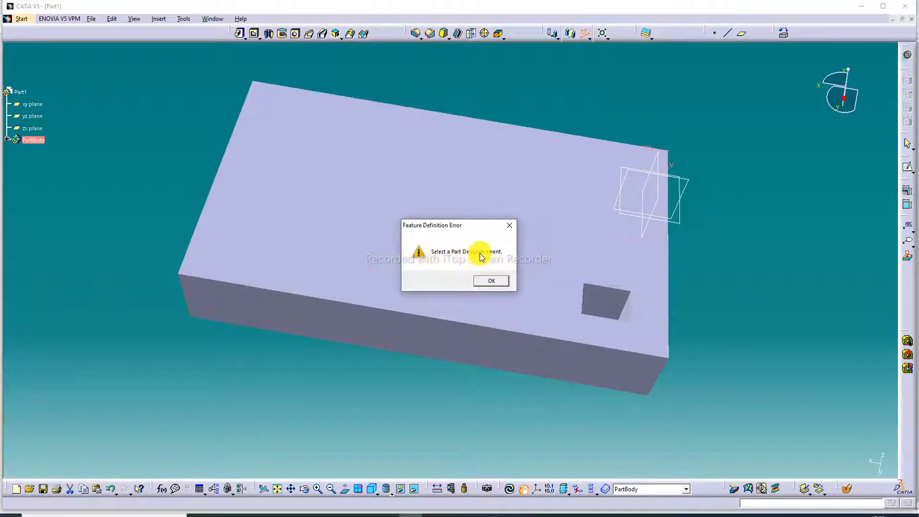
pyautogui.click(496, 280)
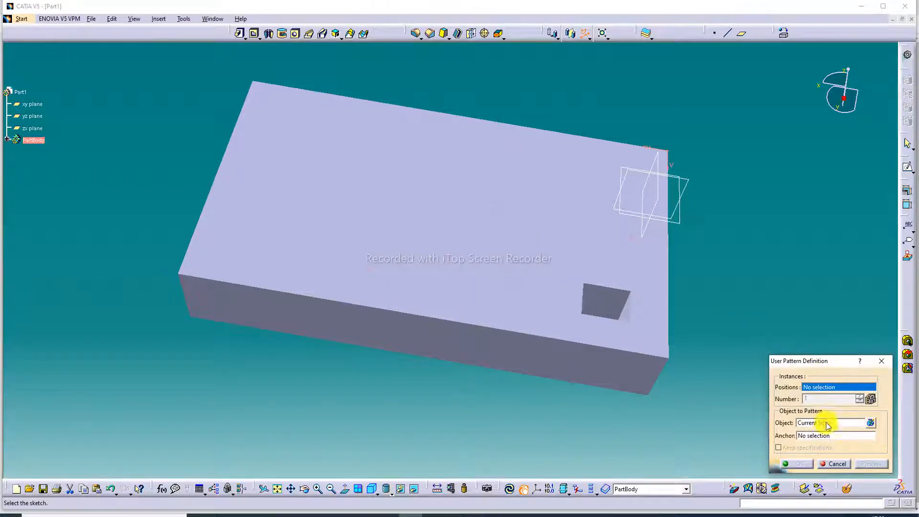
pyautogui.click(826, 425)
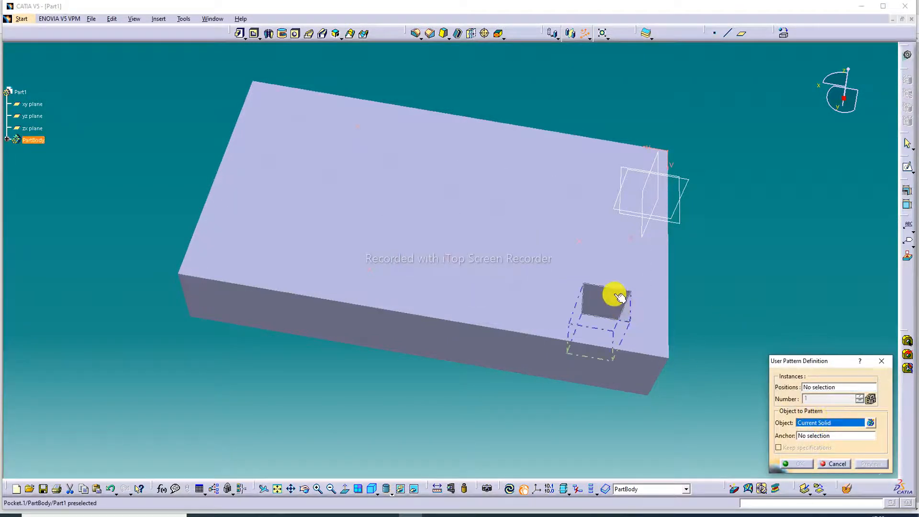
pyautogui.click(612, 297)
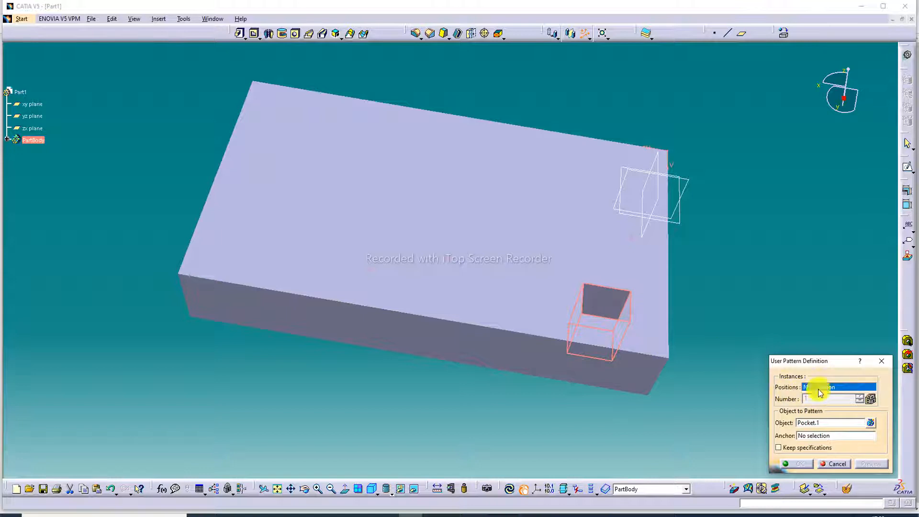
pyautogui.click(525, 240)
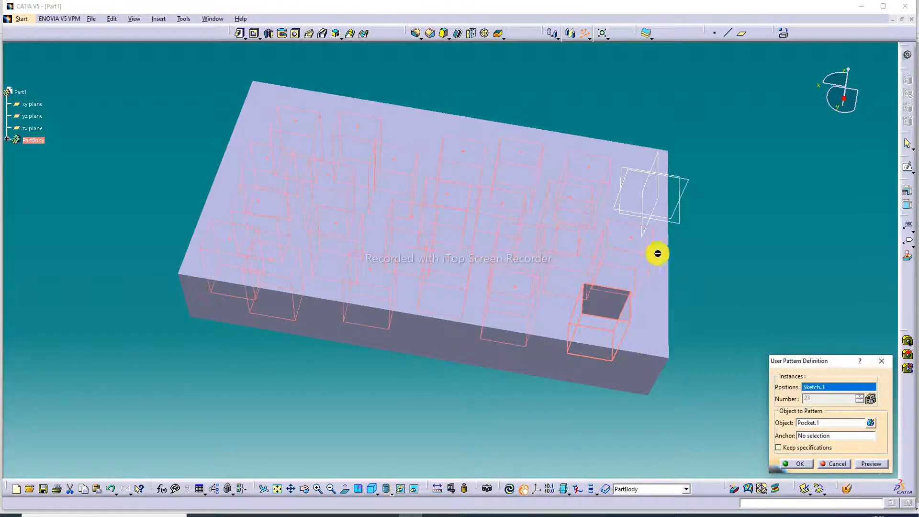
pyautogui.moveTo(661, 236); pyautogui.dragTo(535, 230, button='middle')
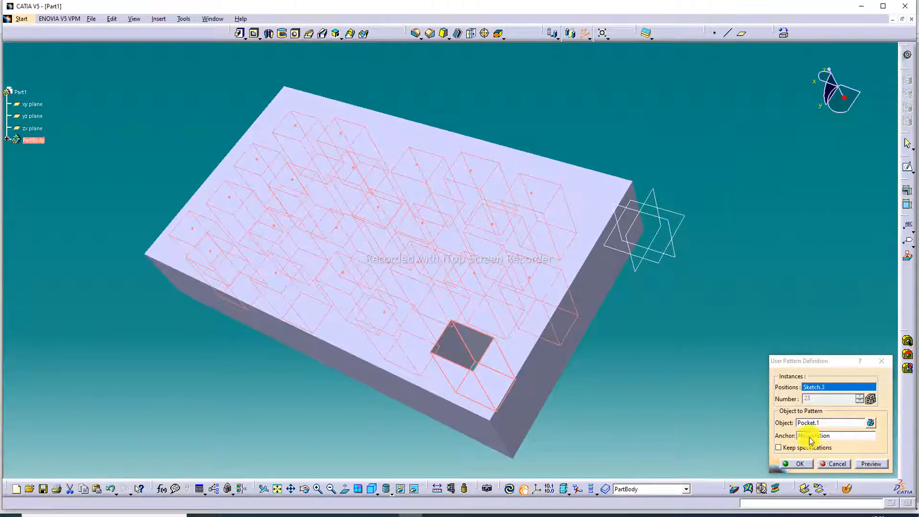
pyautogui.click(871, 464)
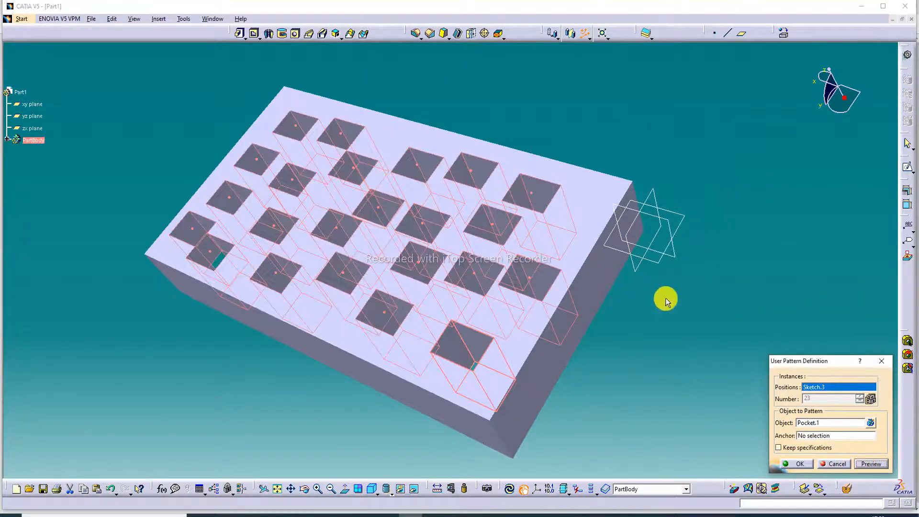
pyautogui.moveTo(666, 297); pyautogui.dragTo(669, 208, button='middle')
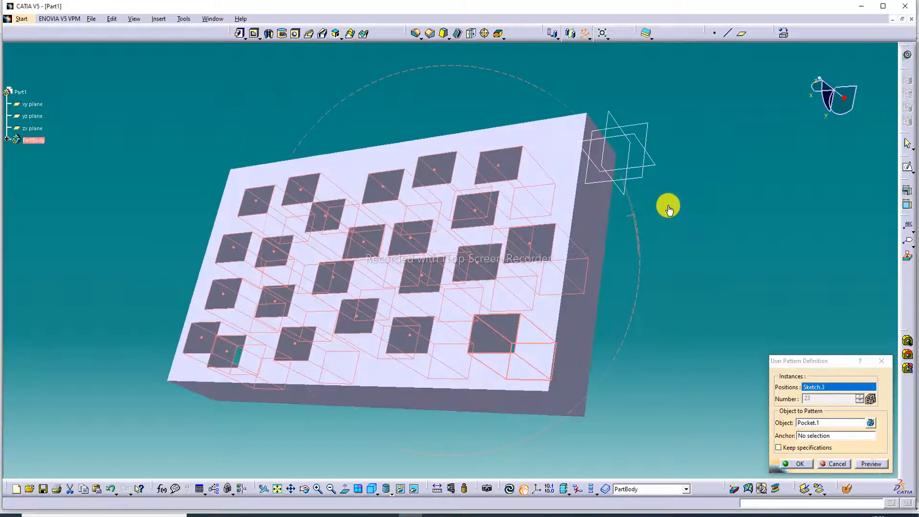
pyautogui.click(801, 464)
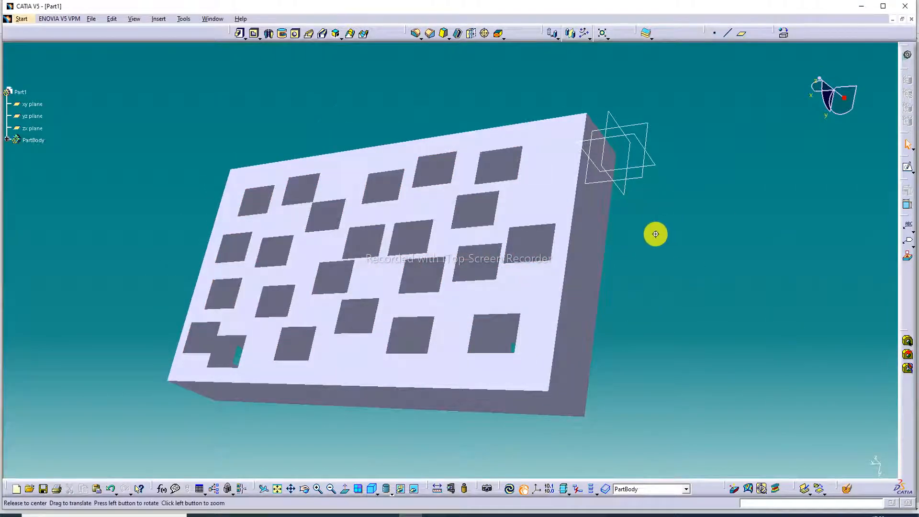
# Step: Apply the Gravel 2 material from the Construction category to the patterned block
pyautogui.moveTo(652, 231); pyautogui.dragTo(669, 138, button='middle')
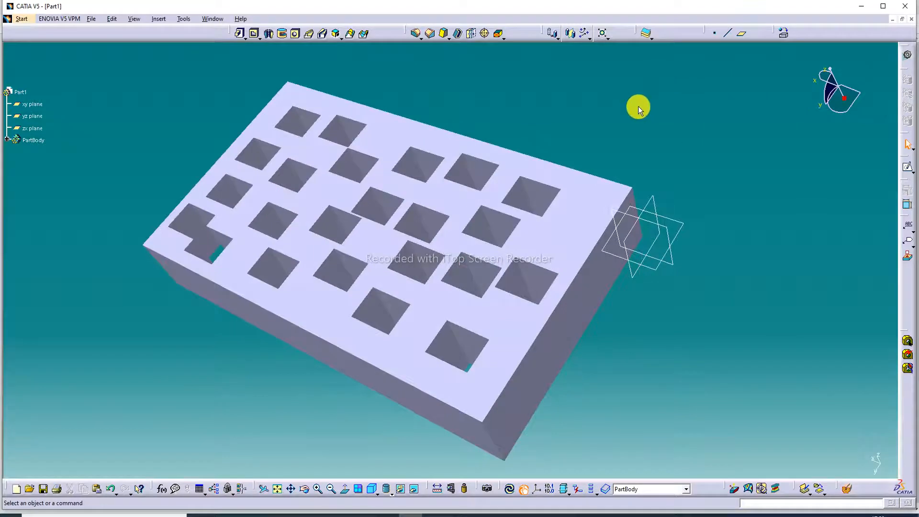
pyautogui.moveTo(639, 107); pyautogui.dragTo(537, 163, button='middle')
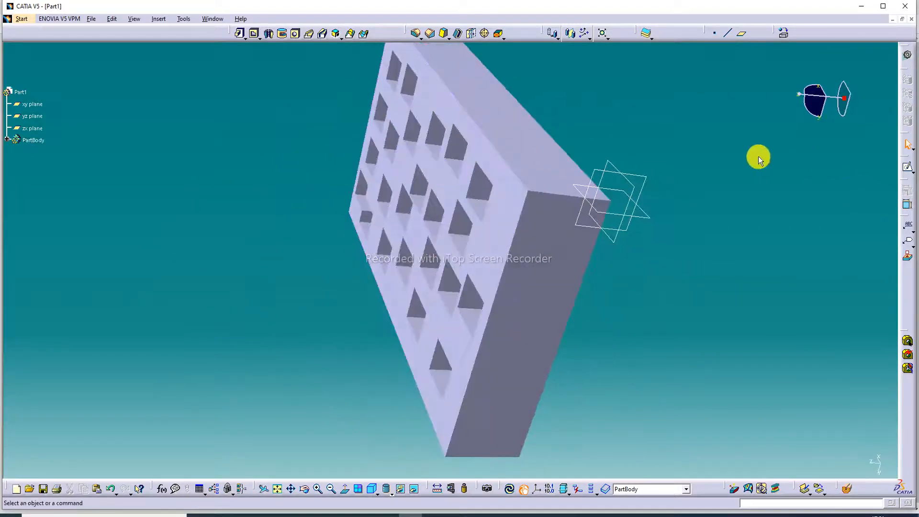
pyautogui.moveTo(717, 135); pyautogui.dragTo(647, 85, button='middle')
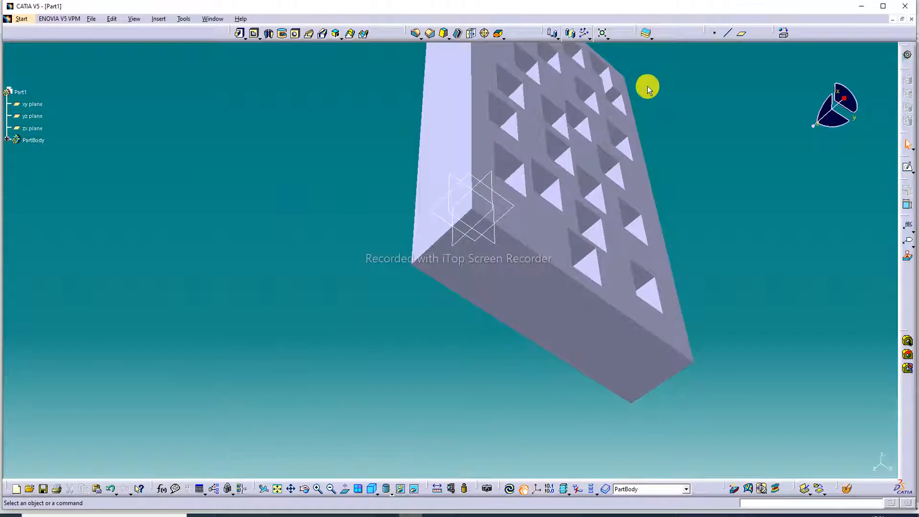
pyautogui.click(277, 488)
pyautogui.moveTo(555, 107); pyautogui.dragTo(650, 176, button='middle')
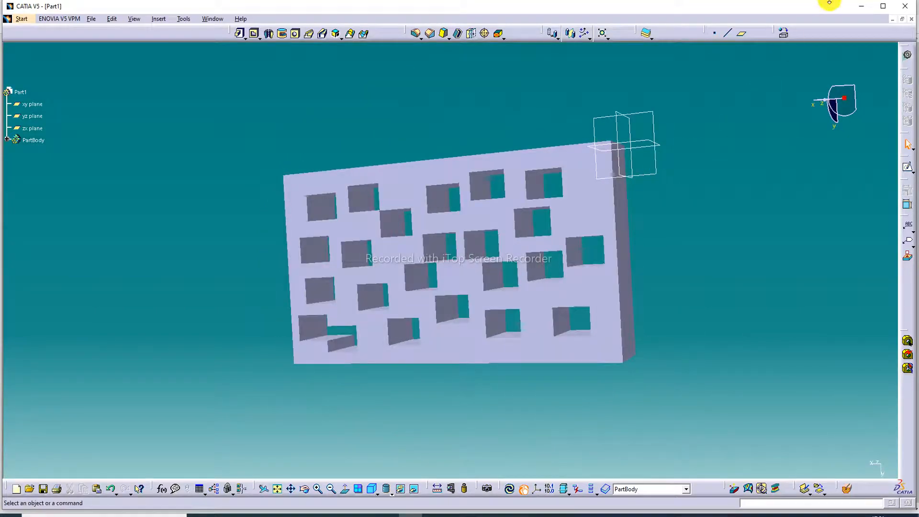
pyautogui.click(783, 33)
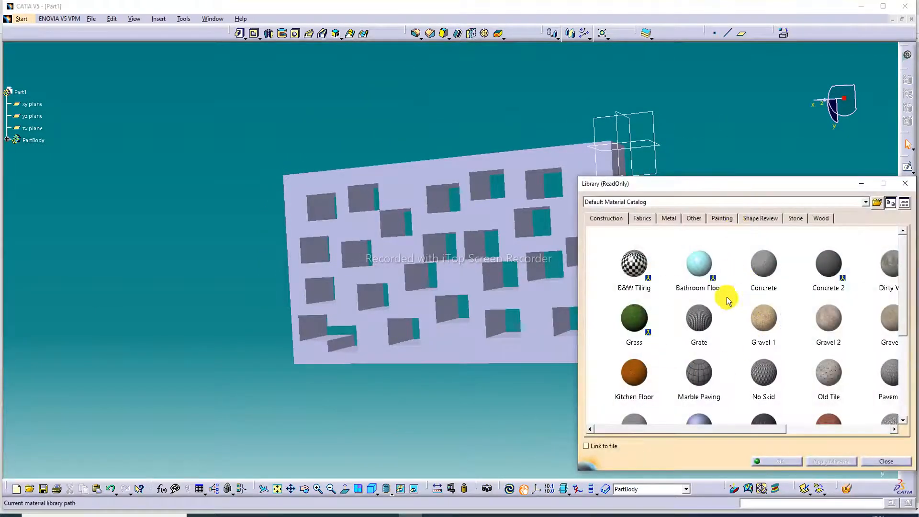
pyautogui.click(770, 323)
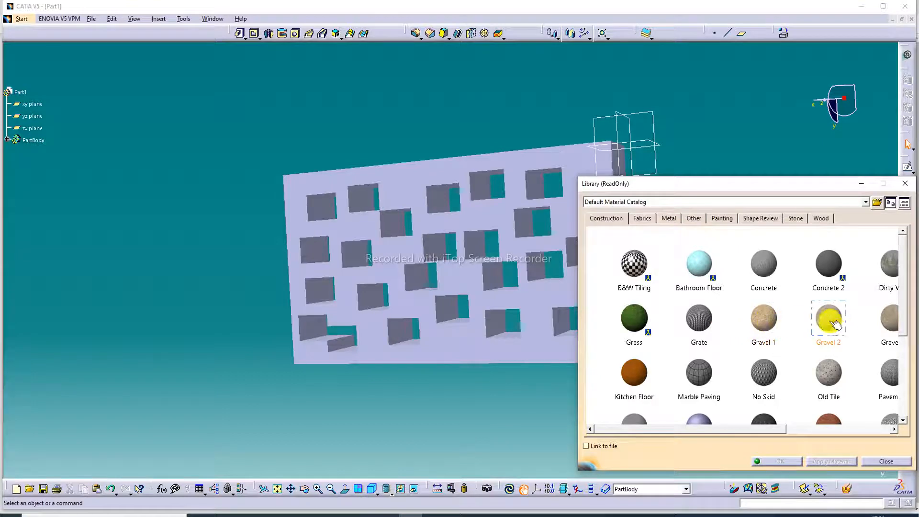
pyautogui.moveTo(826, 317); pyautogui.dragTo(555, 316)
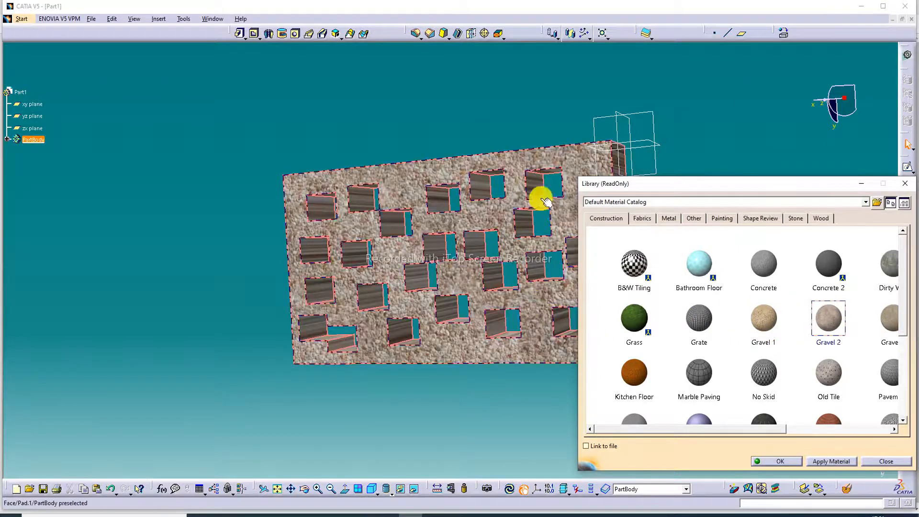
pyautogui.click(509, 118)
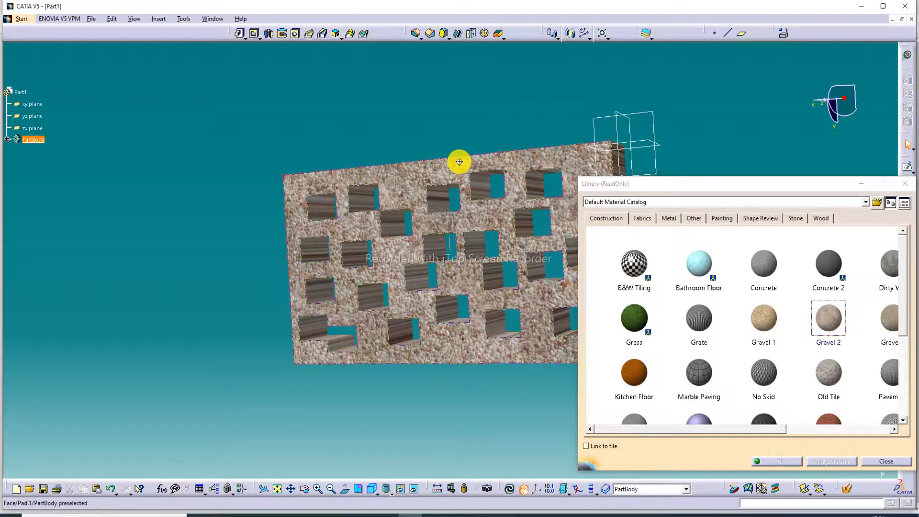
pyautogui.moveTo(460, 162)
pyautogui.mouseDown(button='middle')
pyautogui.moveTo(383, 160)
pyautogui.moveTo(422, 172)
pyautogui.moveTo(455, 168)
pyautogui.mouseUp(button='middle')
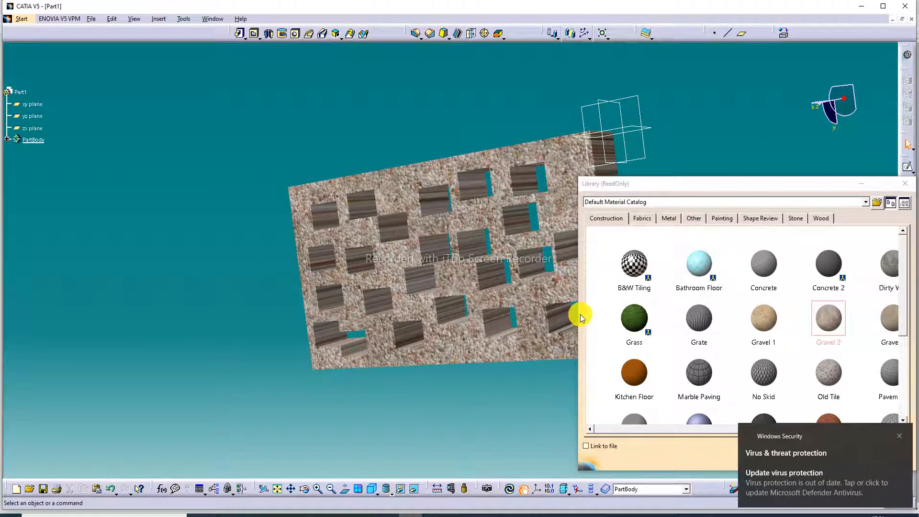
# Step: Move the material library clear of the block and show the whole block in the standard isometric view
pyautogui.moveTo(578, 302); pyautogui.dragTo(646, 300)
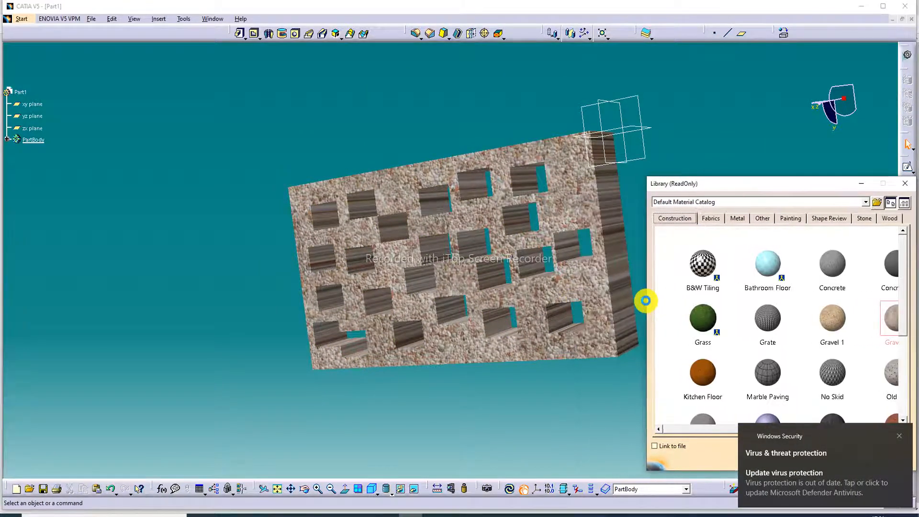
pyautogui.click(899, 435)
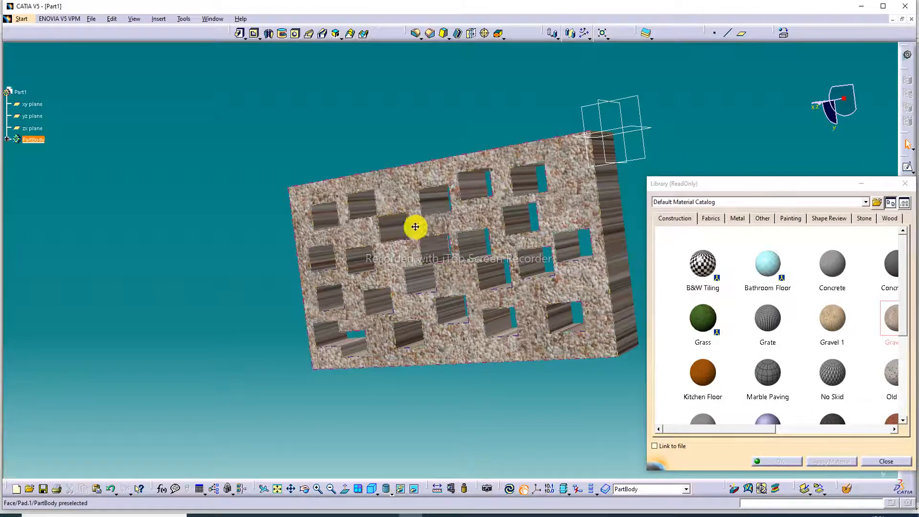
pyautogui.moveTo(415, 227); pyautogui.dragTo(329, 201, button='middle')
pyautogui.moveTo(377, 186); pyautogui.dragTo(468, 131, button='middle')
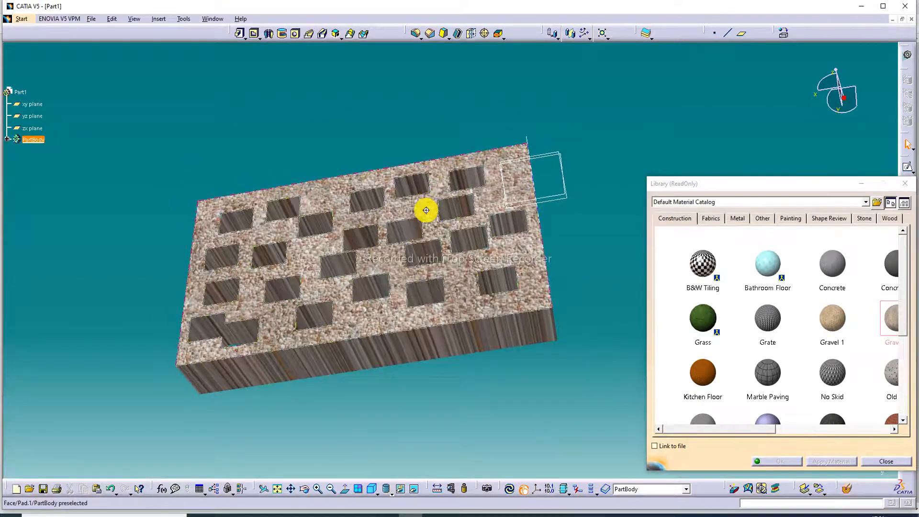
pyautogui.moveTo(426, 210); pyautogui.dragTo(453, 261, button='middle')
pyautogui.click(368, 489)
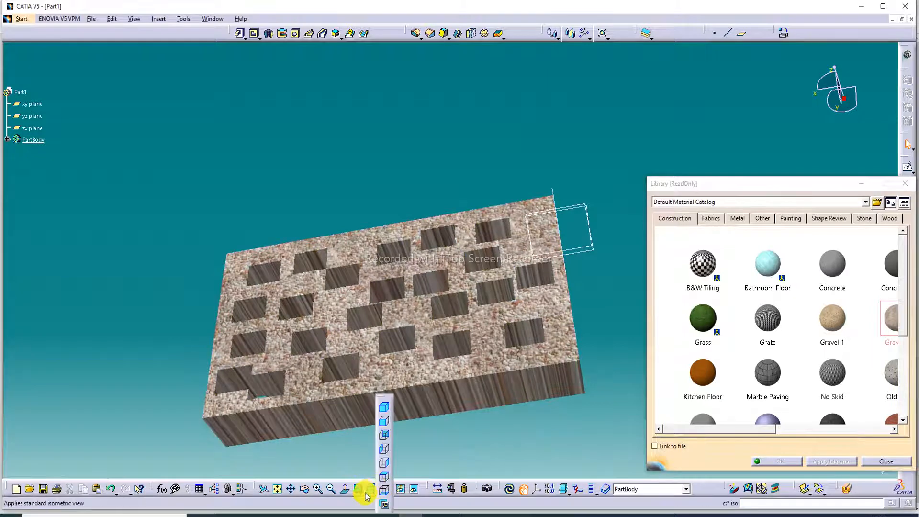
pyautogui.click(370, 490)
pyautogui.click(374, 489)
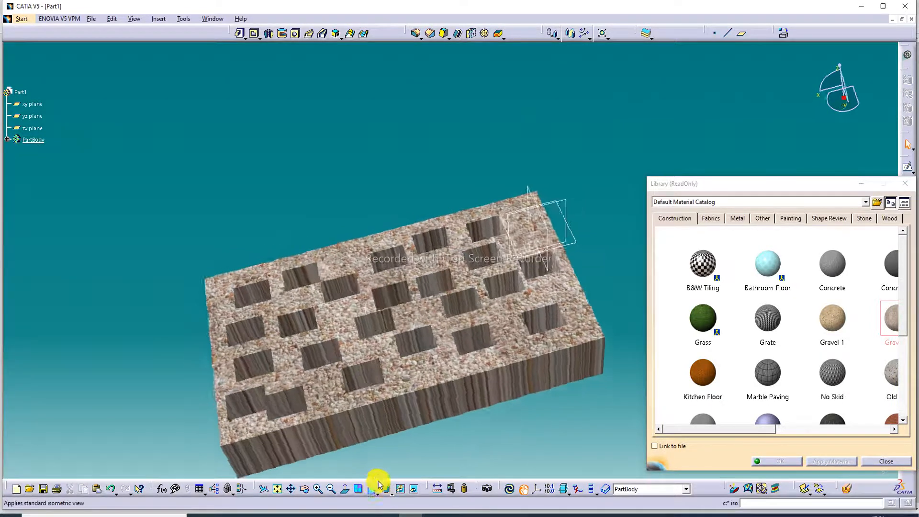
pyautogui.click(278, 489)
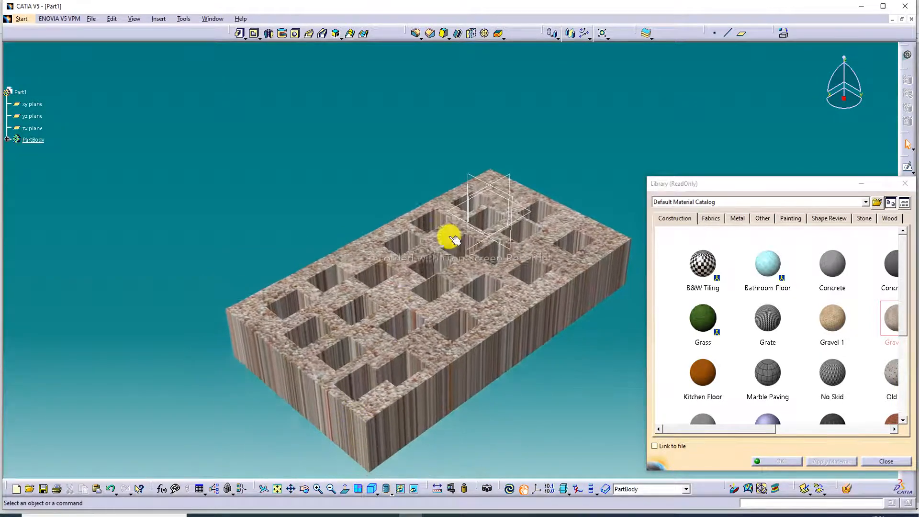
# Step: Examine the patterned pockets and the gravel texture on both large faces of the block from several angles
pyautogui.moveTo(391, 209); pyautogui.dragTo(301, 181, button='middle')
pyautogui.moveTo(454, 129); pyautogui.dragTo(479, 269, button='middle')
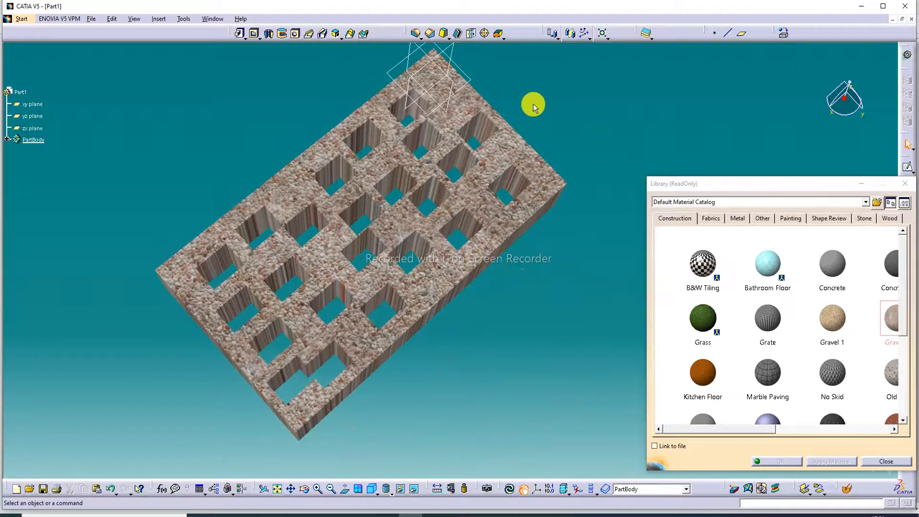
pyautogui.moveTo(531, 108); pyautogui.dragTo(499, 132, button='middle')
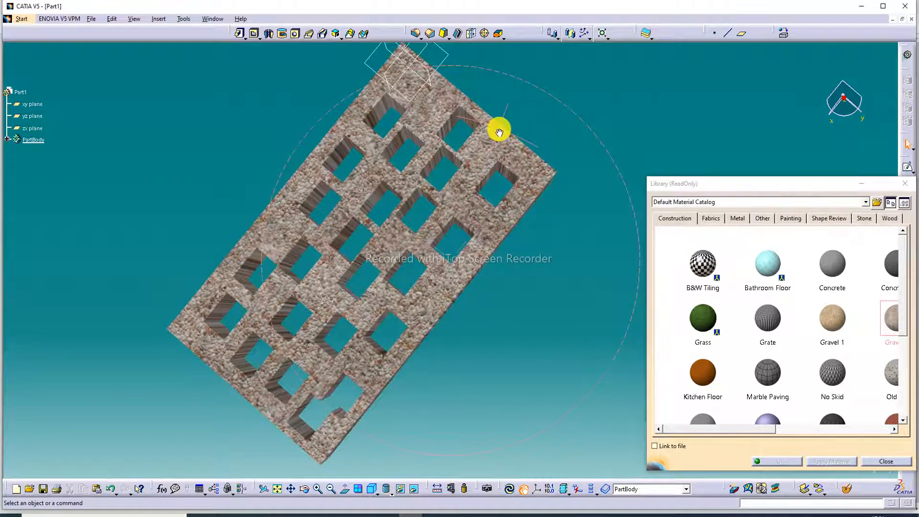
pyautogui.click(331, 489)
pyautogui.moveTo(533, 117); pyautogui.dragTo(596, 233, button='middle')
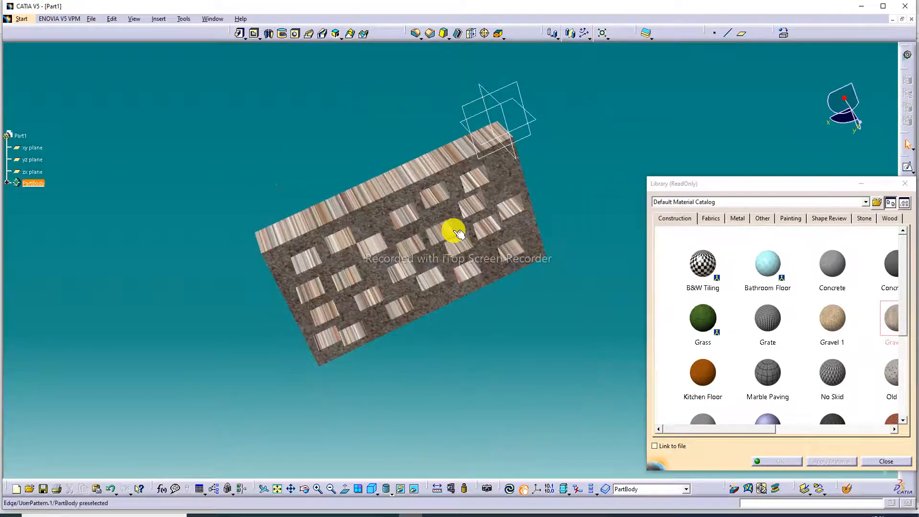
pyautogui.moveTo(458, 233); pyautogui.dragTo(419, 128, button='middle')
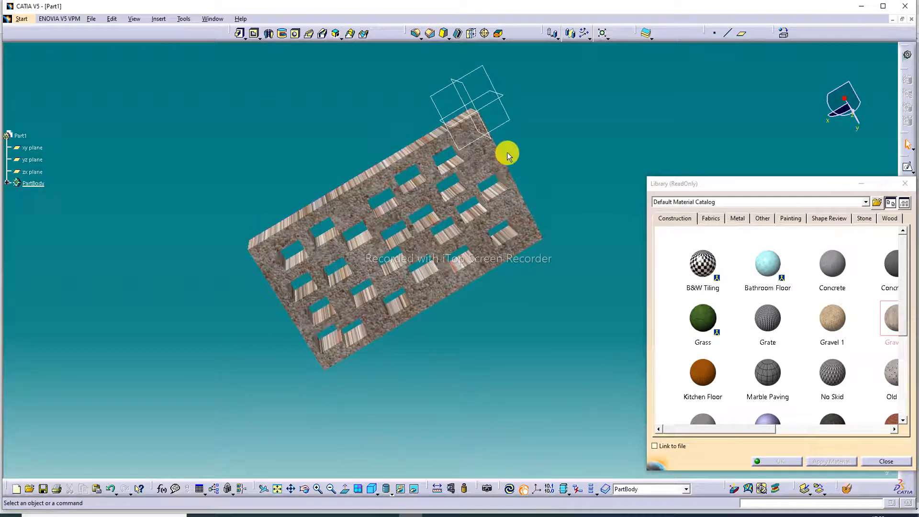
pyautogui.rightClick(473, 160)
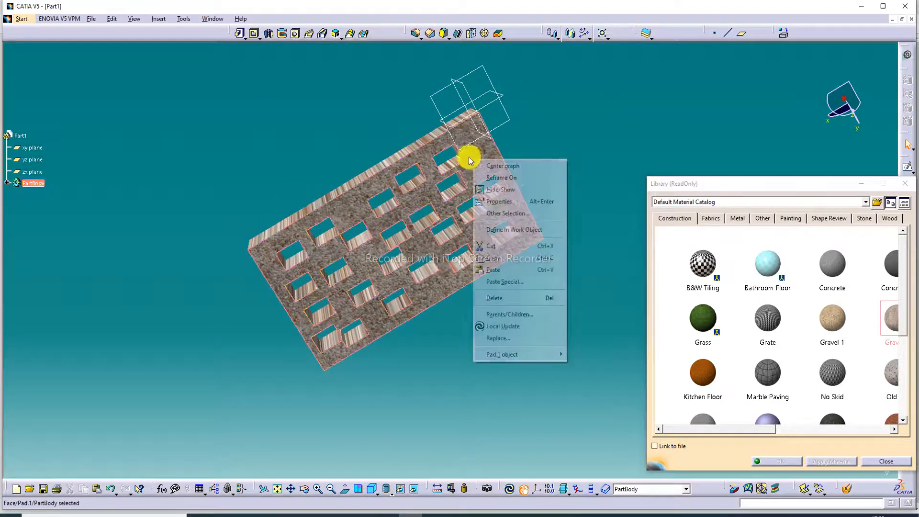
pyautogui.click(571, 140)
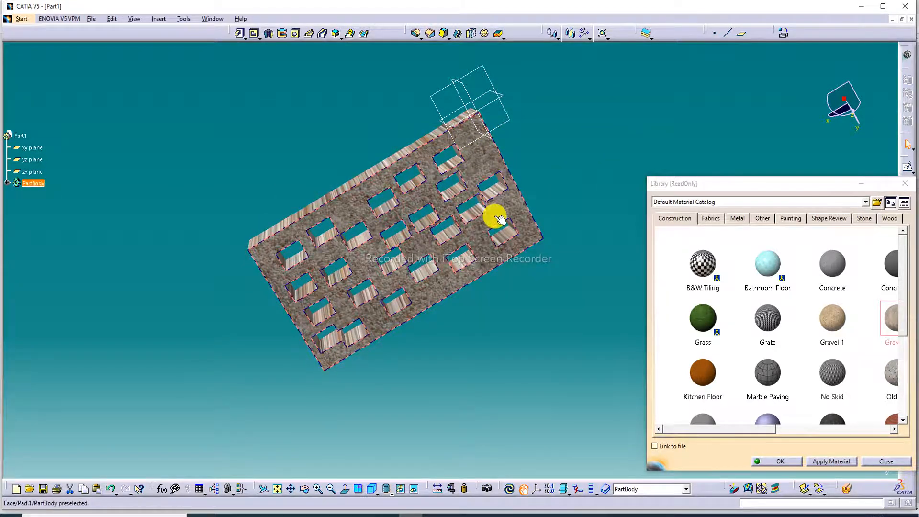
pyautogui.moveTo(495, 218); pyautogui.dragTo(430, 233, button='middle')
pyautogui.click(278, 489)
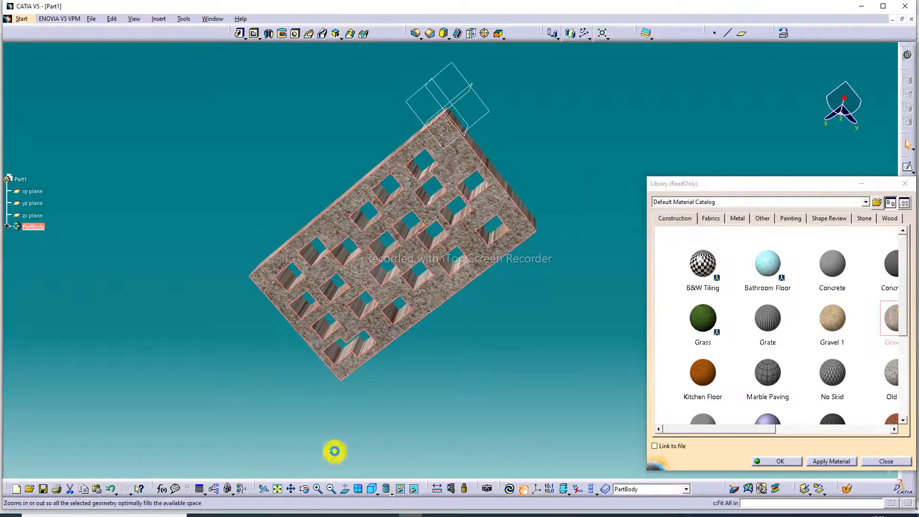
pyautogui.moveTo(447, 201); pyautogui.dragTo(333, 209, button='middle')
pyautogui.click(542, 147)
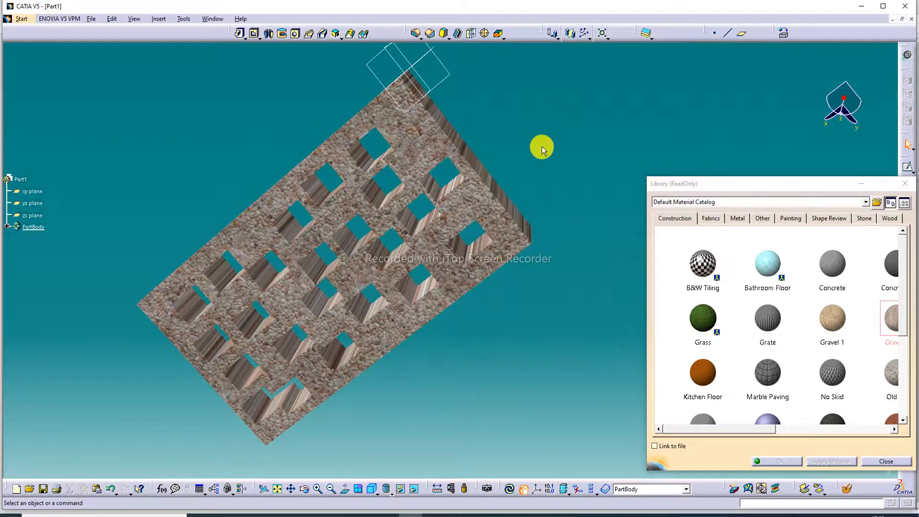